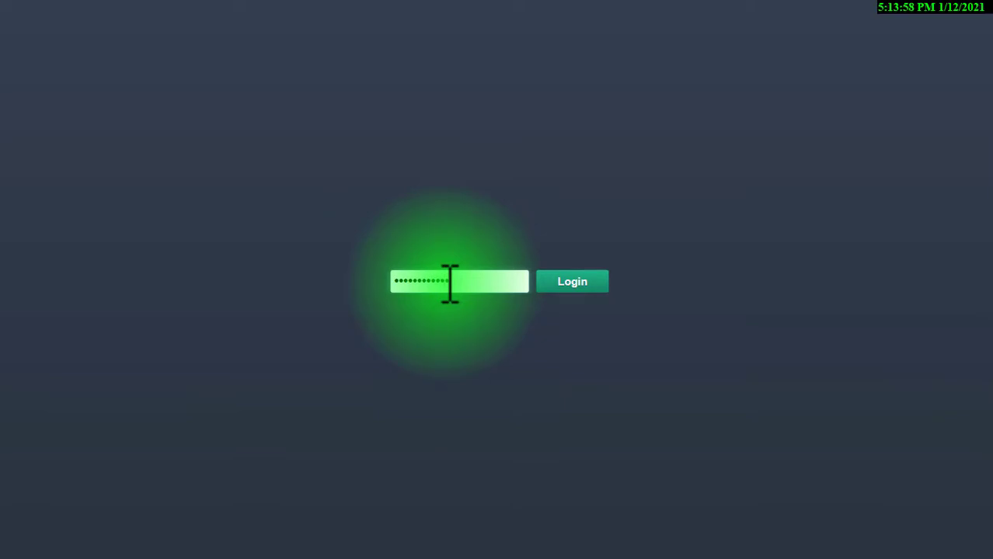
# Step: Submit the entered login password and open the bookmarked Google Meet meeting in Chrome
pyautogui.press('Return')
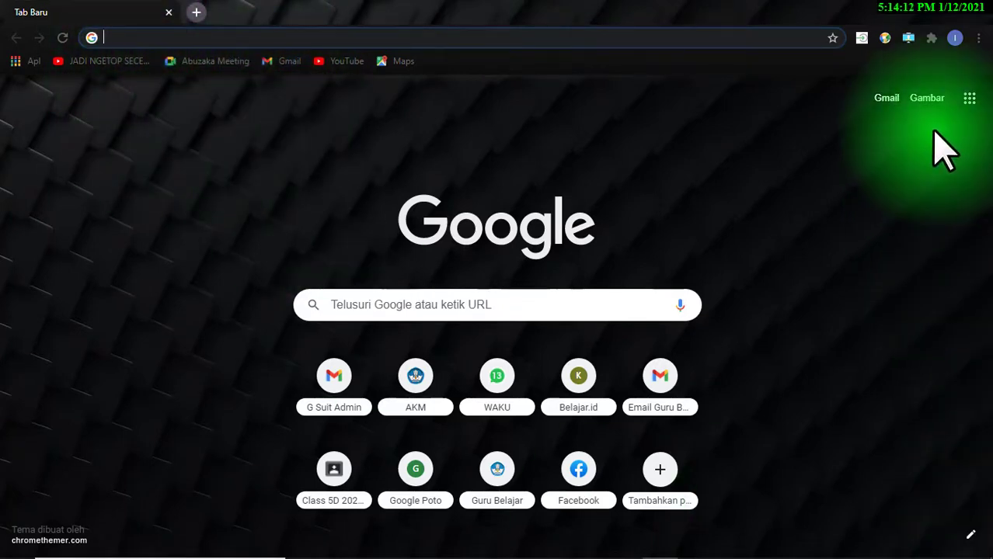
pyautogui.click(969, 101)
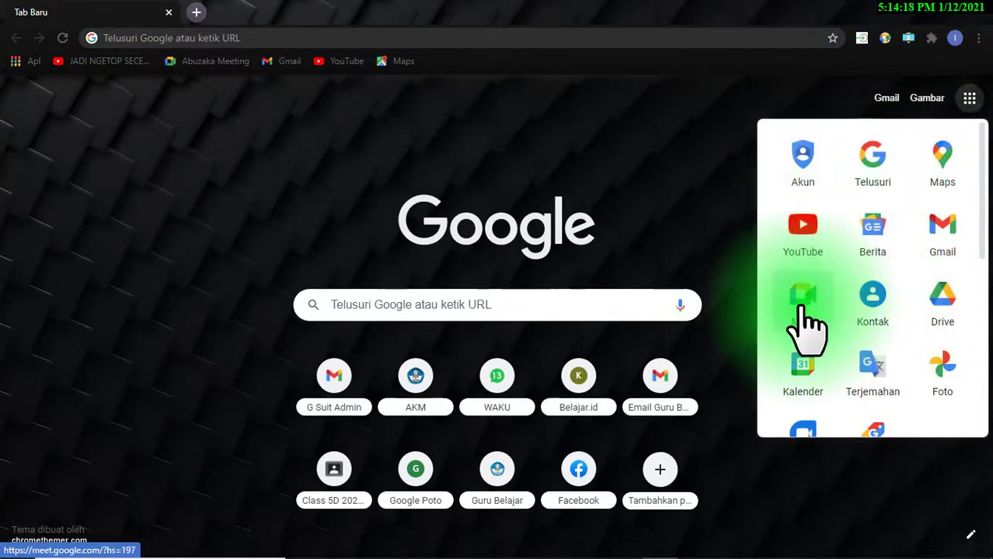
pyautogui.click(392, 172)
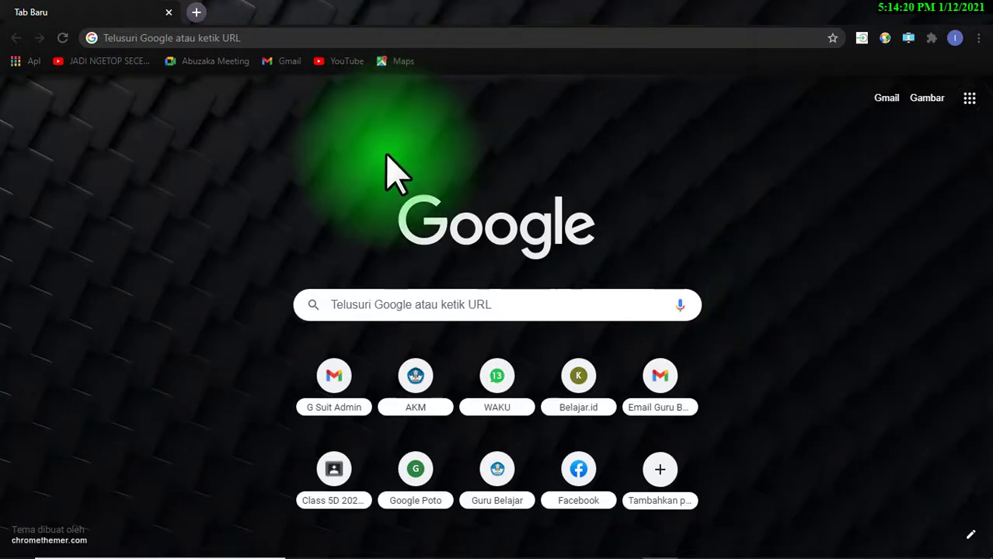
pyautogui.click(216, 64)
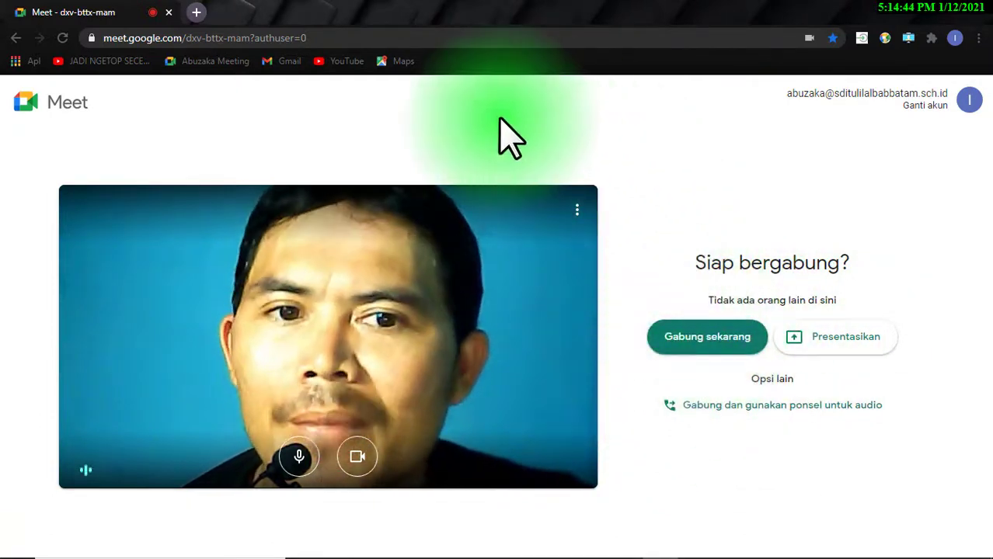
# Step: Open the meeting's settings before joining and review the available microphone and speaker devices
pyautogui.click(578, 212)
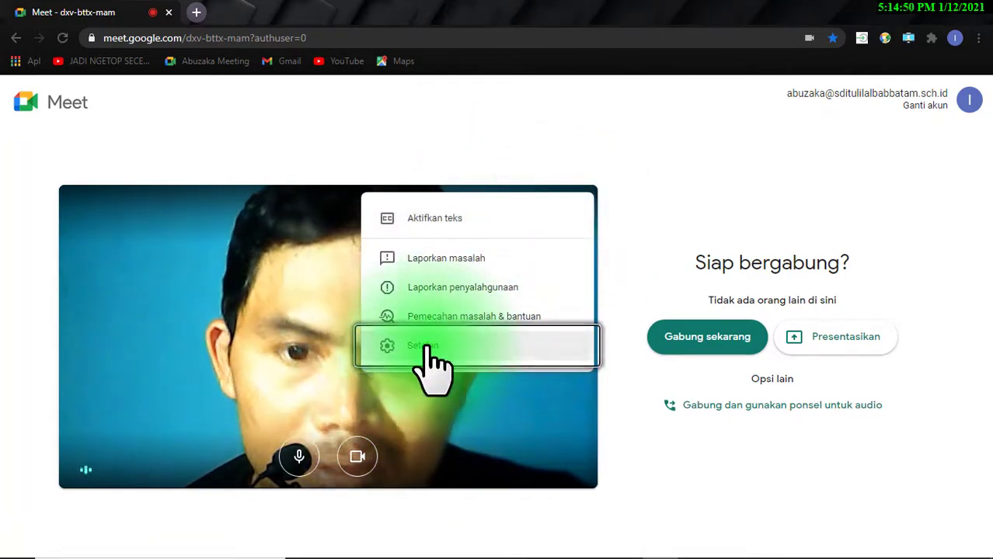
pyautogui.click(432, 359)
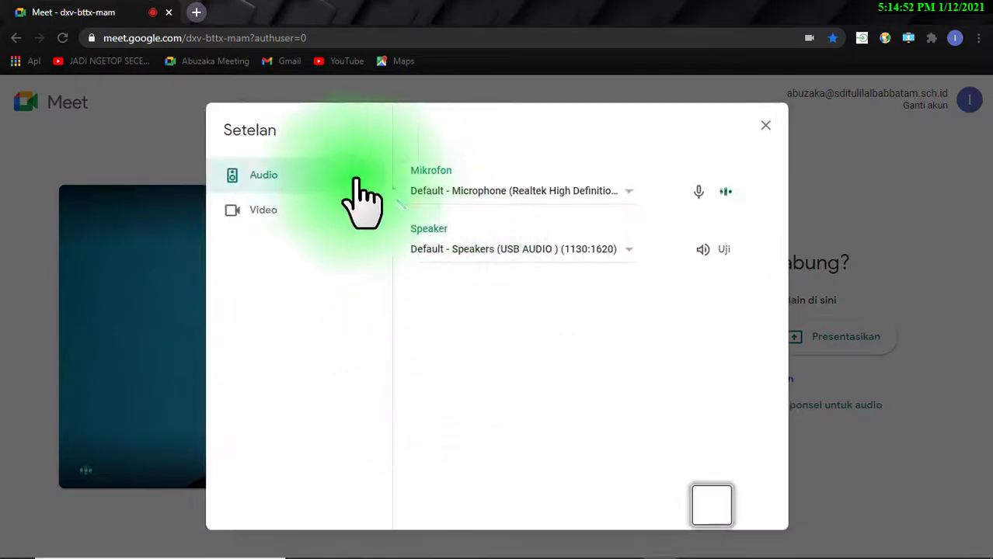
pyautogui.click(295, 175)
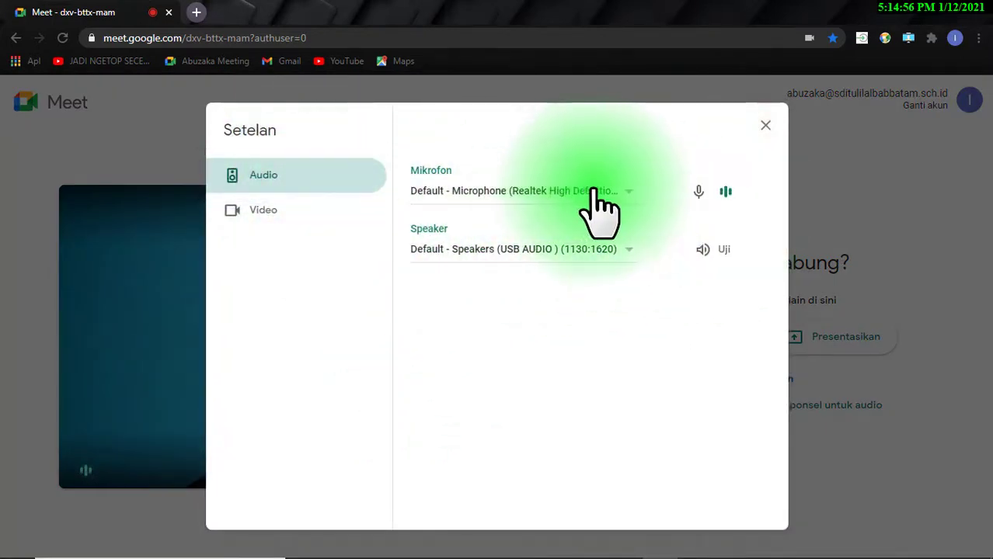
pyautogui.click(625, 192)
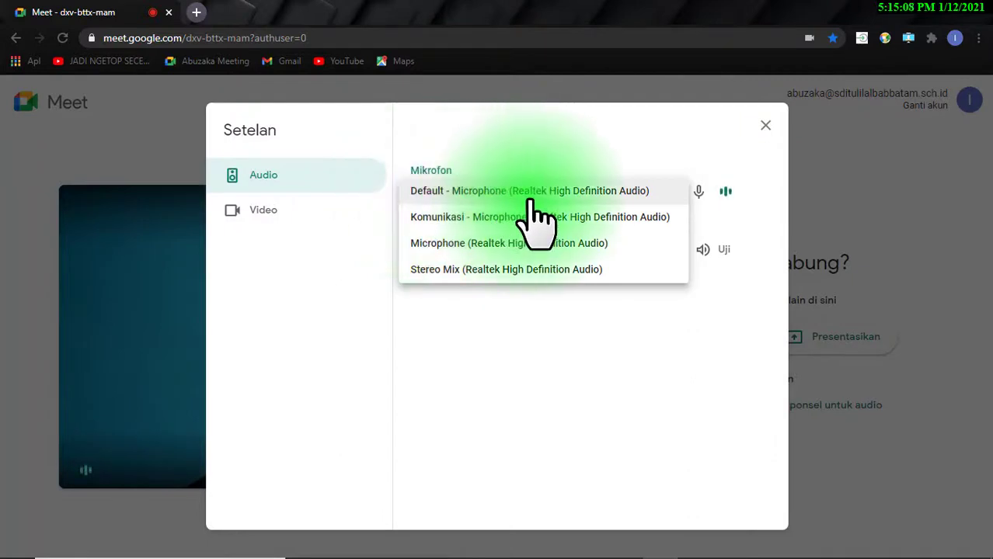
pyautogui.click(690, 159)
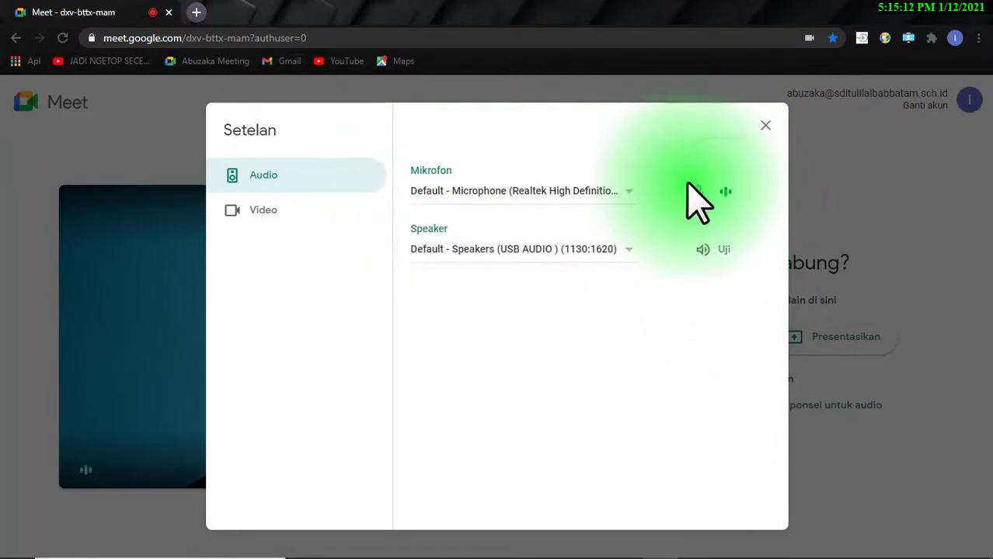
pyautogui.click(588, 250)
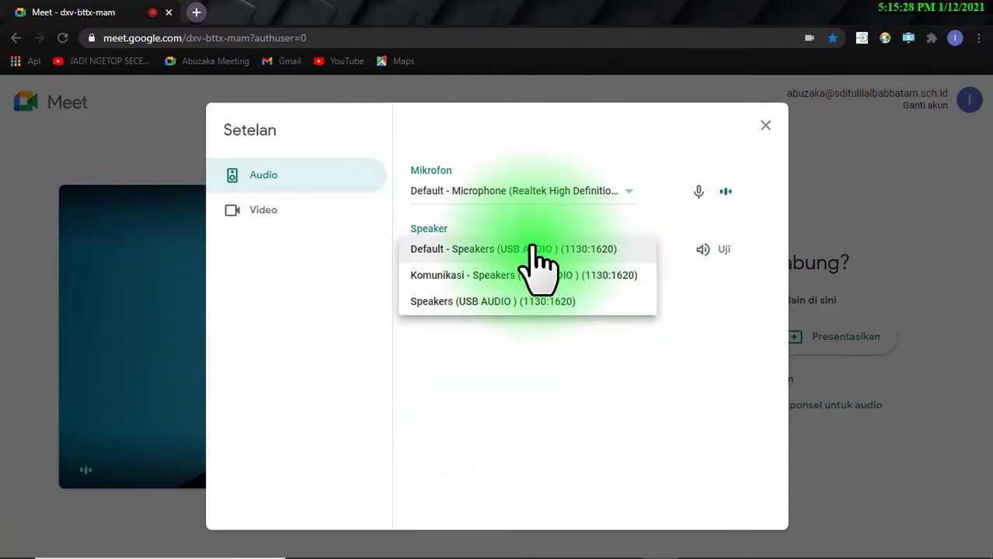
pyautogui.click(729, 334)
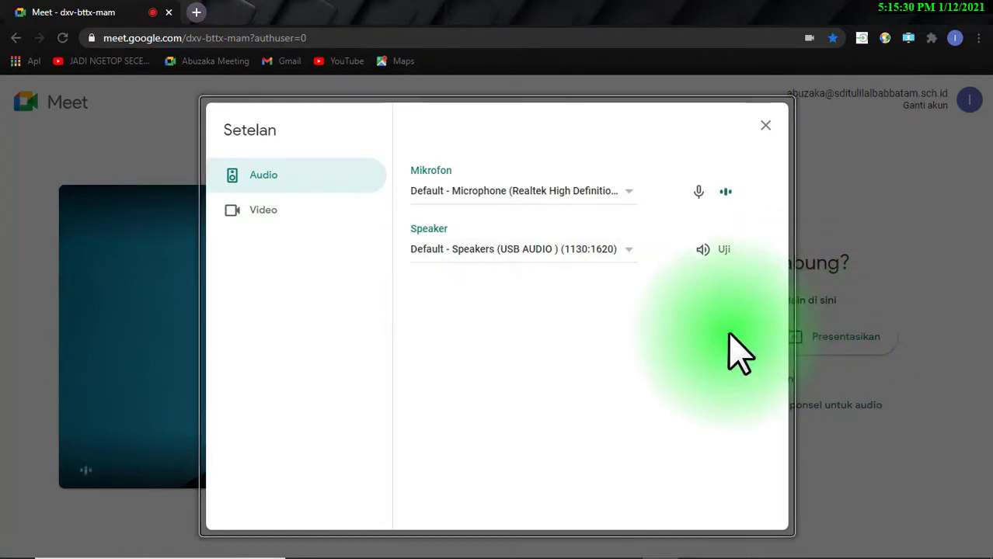
# Step: Review the available camera devices in the meeting's video settings
pyautogui.click(267, 217)
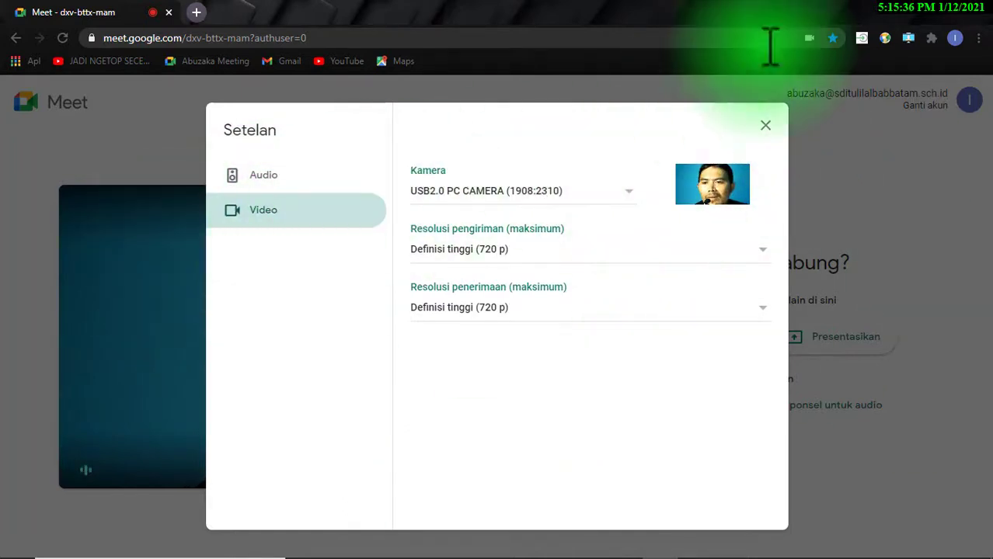
pyautogui.click(623, 144)
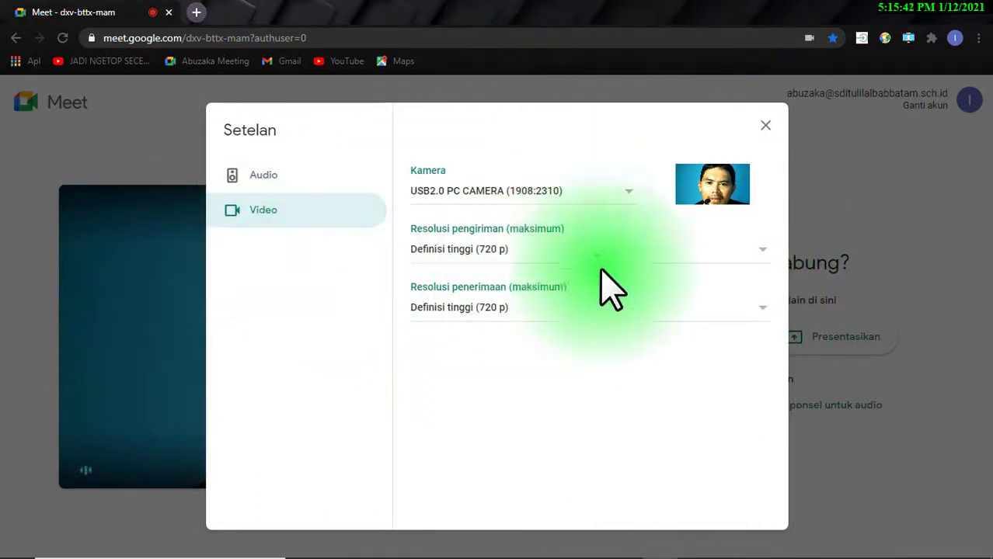
pyautogui.click(600, 190)
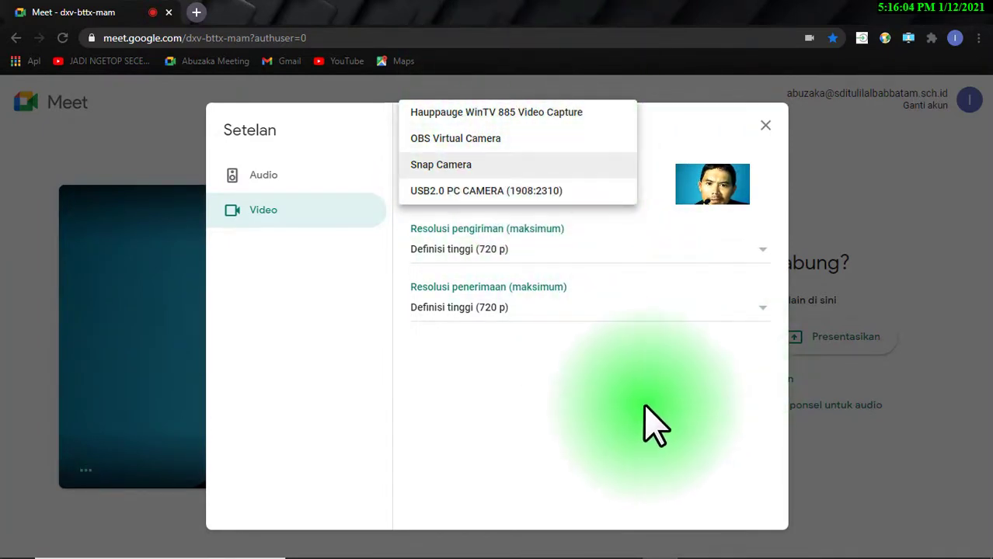
pyautogui.click(694, 132)
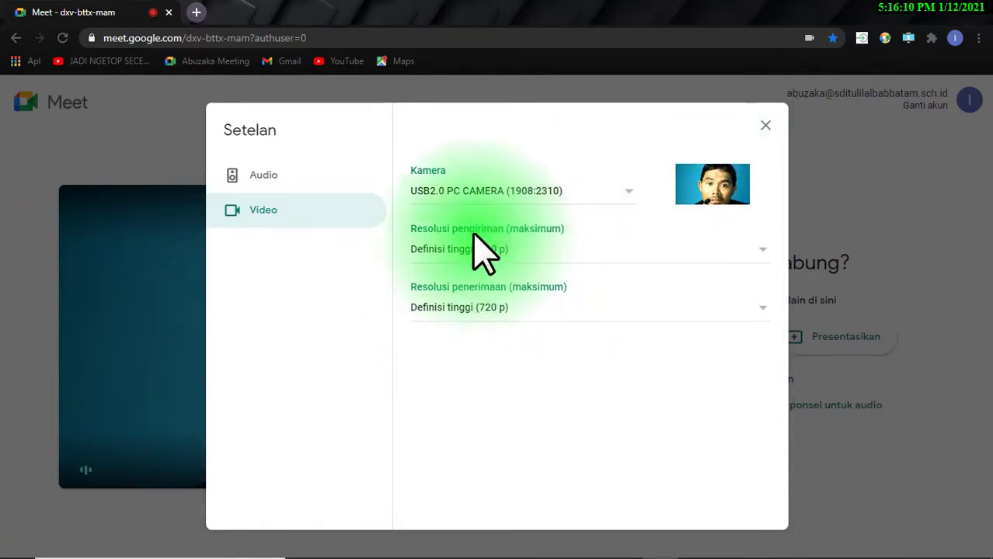
# Step: Examine the maximum send and receive resolution options, and close the meeting settings
pyautogui.click(479, 247)
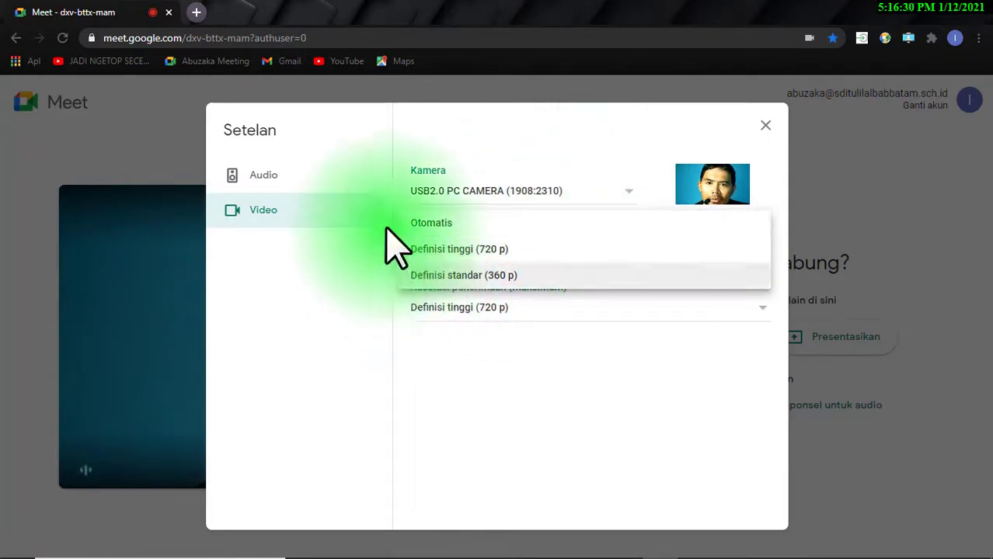
pyautogui.click(405, 260)
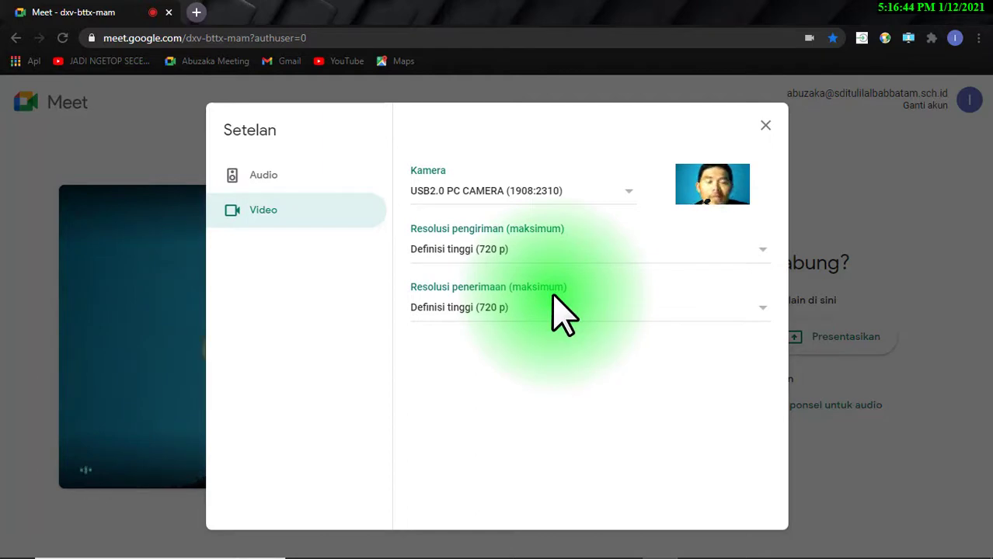
pyautogui.click(487, 307)
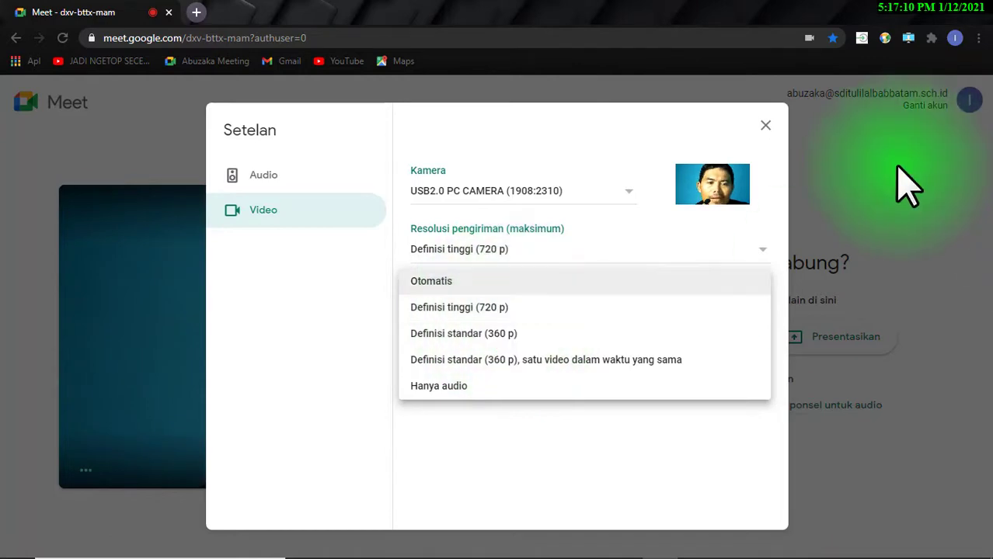
pyautogui.click(894, 186)
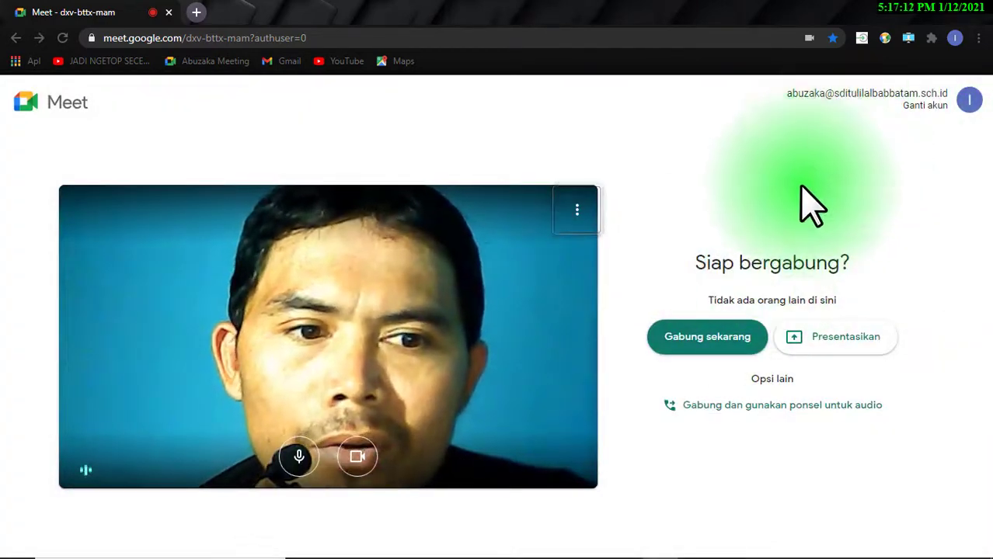
pyautogui.click(580, 211)
pyautogui.click(719, 181)
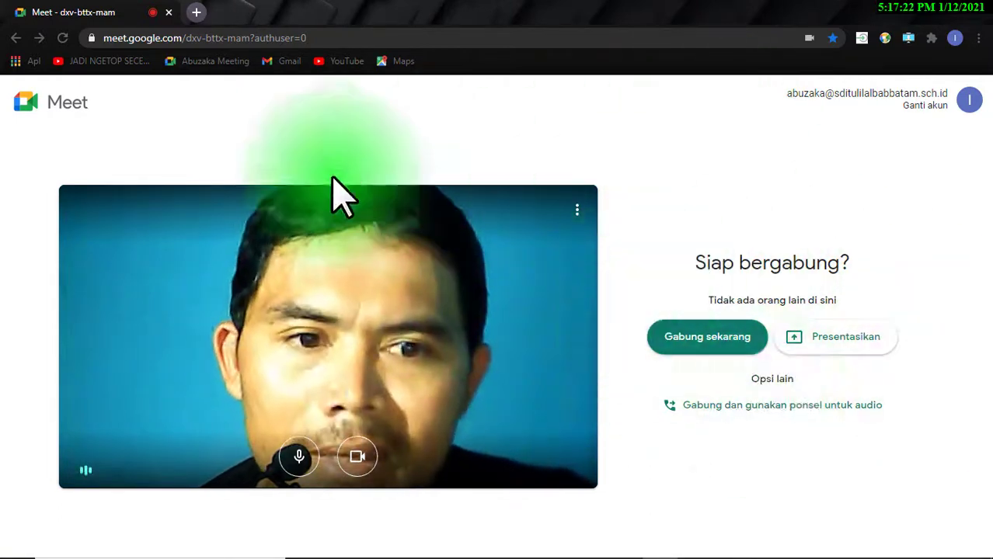
# Step: Open the Google Meet home page in a new tab and check which account is signed in
pyautogui.click(196, 12)
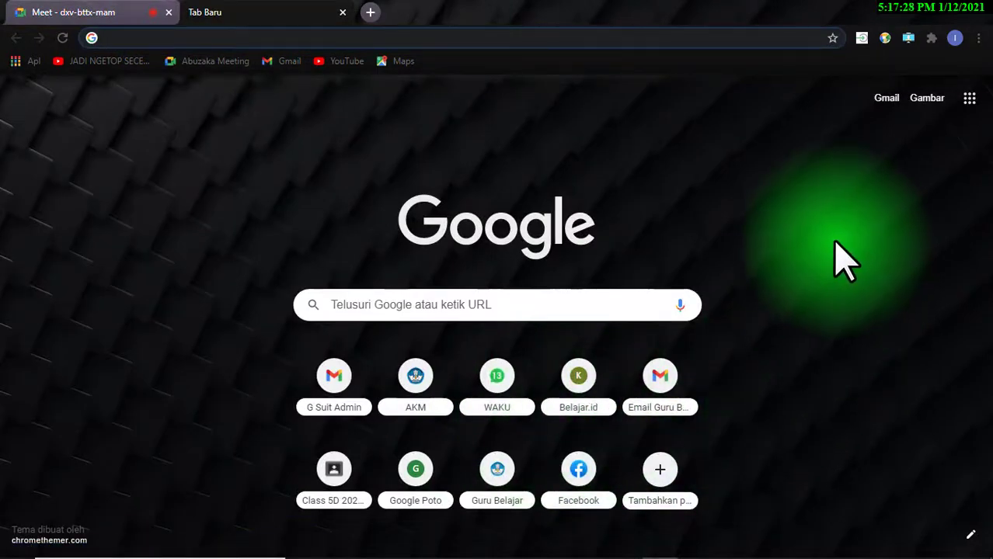
pyautogui.click(970, 99)
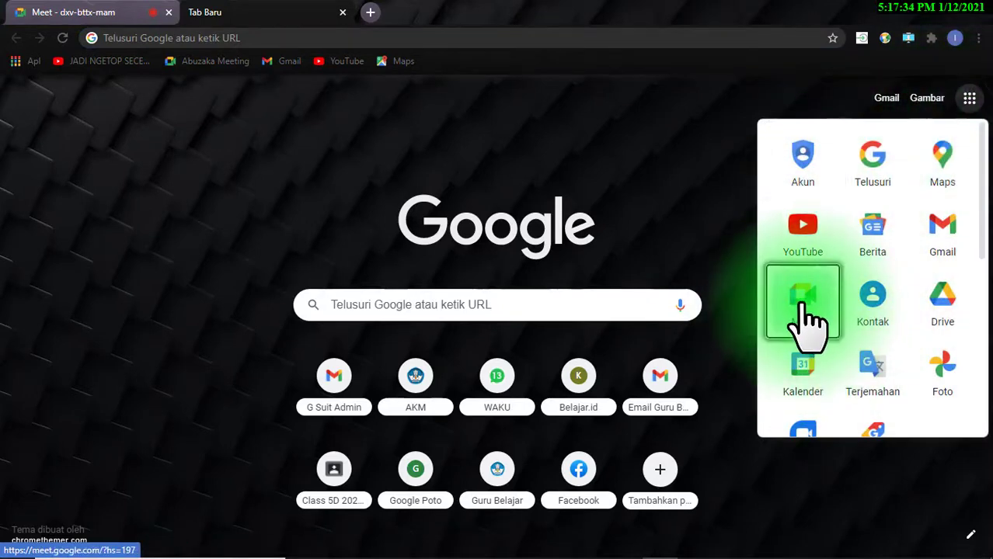
pyautogui.click(801, 306)
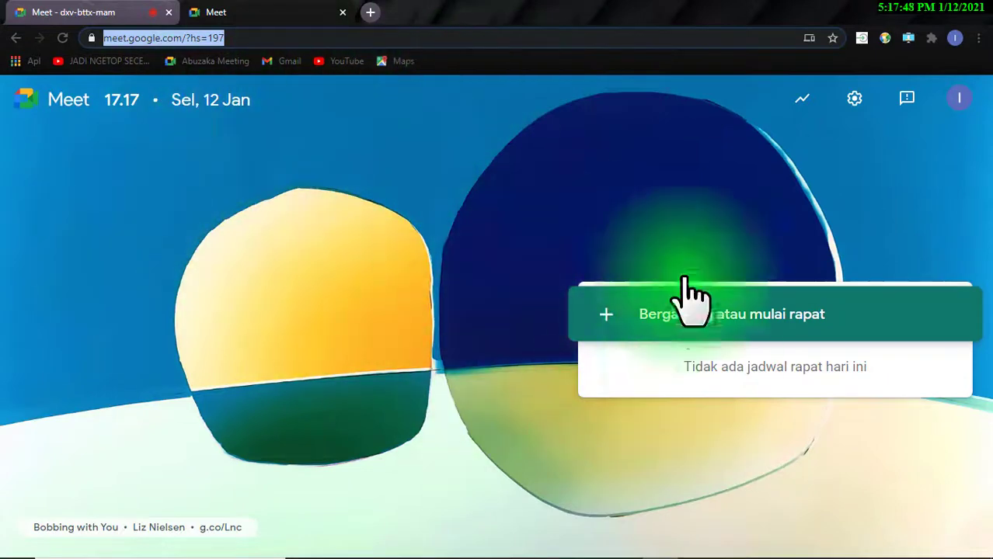
pyautogui.click(959, 102)
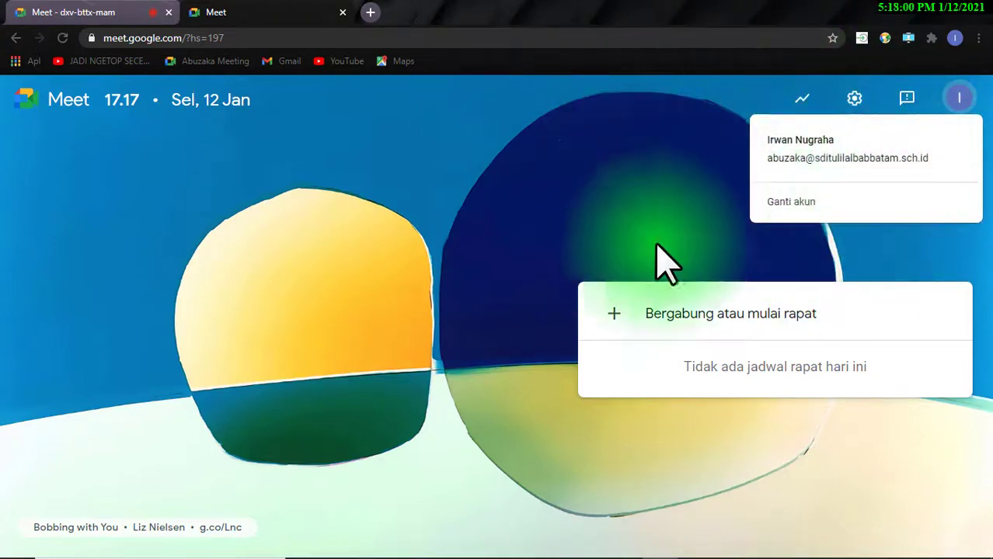
pyautogui.click(588, 118)
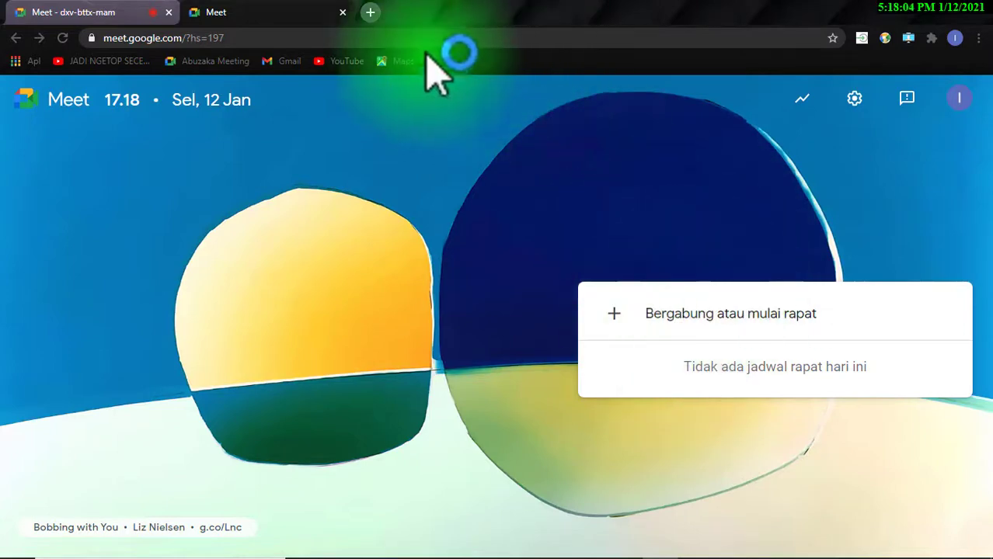
# Step: Open the Gmail inbox in another new browser tab
pyautogui.click(371, 13)
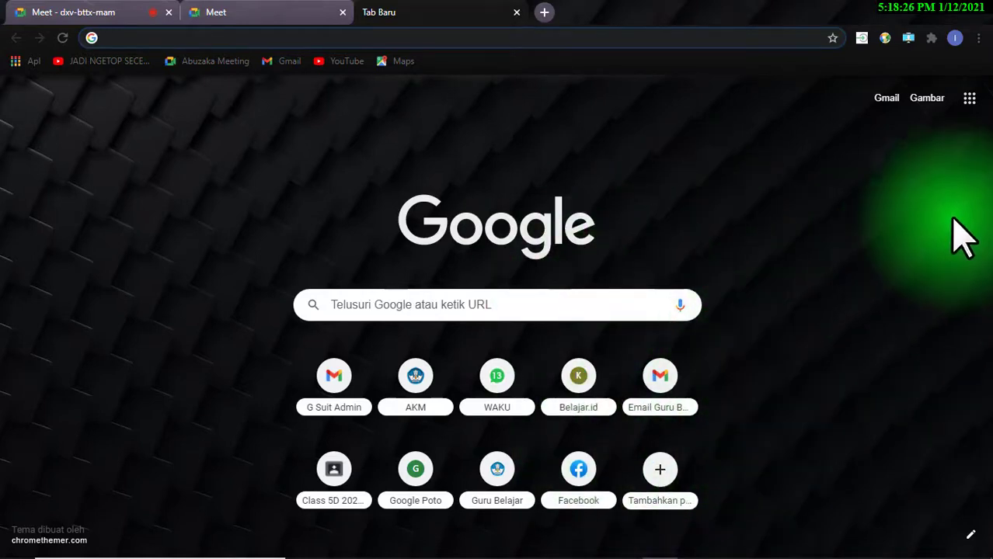
pyautogui.click(969, 98)
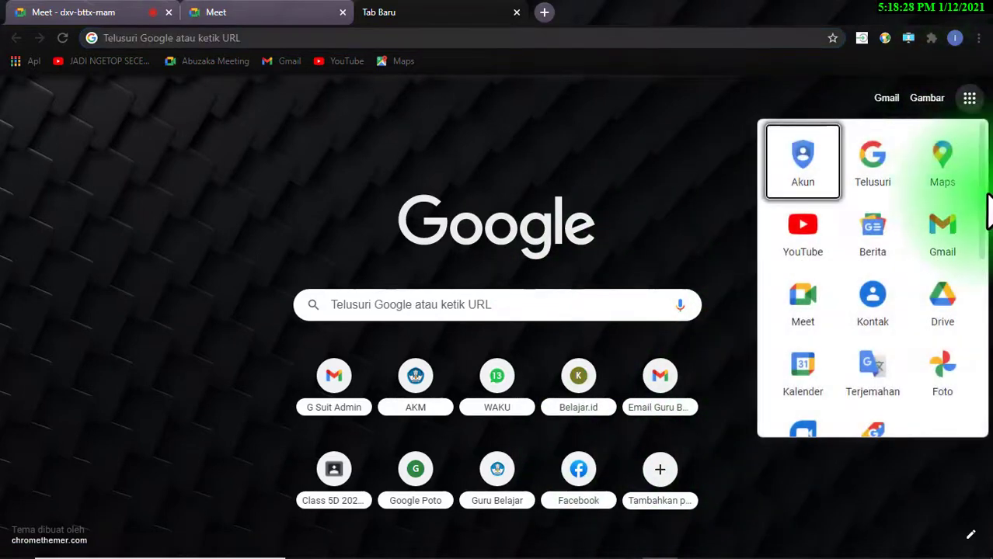
pyautogui.moveTo(978, 188); pyautogui.dragTo(970, 413)
pyautogui.scroll(5, 936, 167)
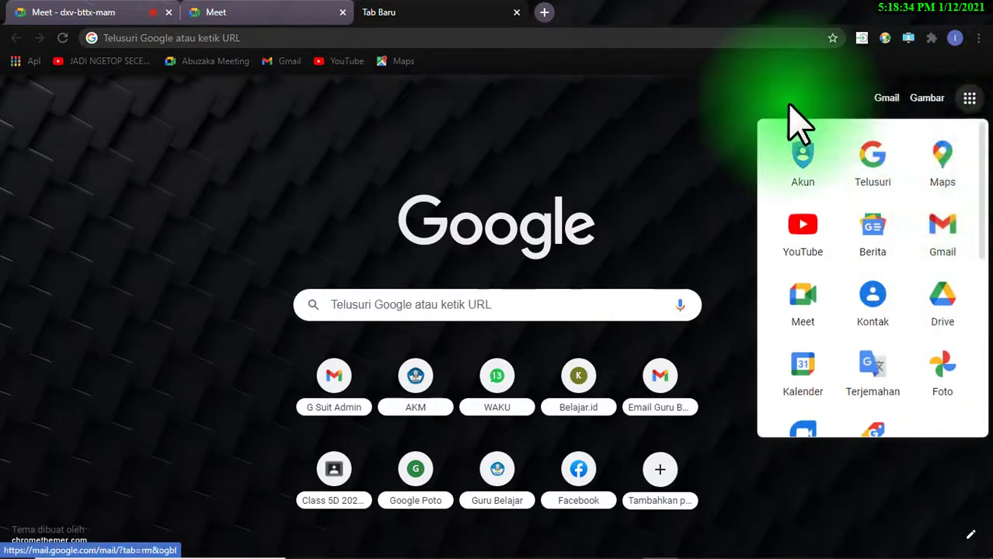
pyautogui.click(744, 109)
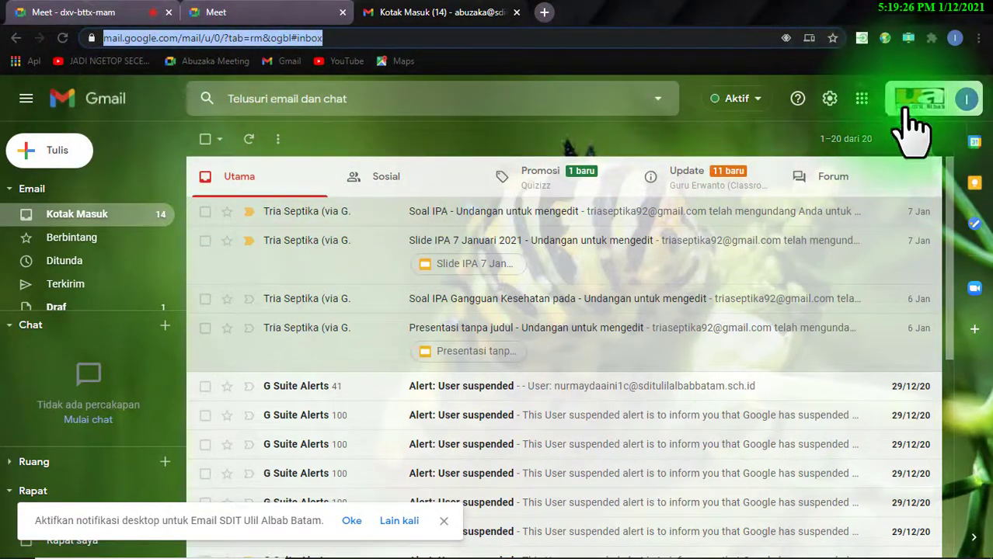
# Step: Switch from Gmail to Google Classroom and open the class KELAS 5D TAHUN AJARAN 2020/2021
pyautogui.click(861, 101)
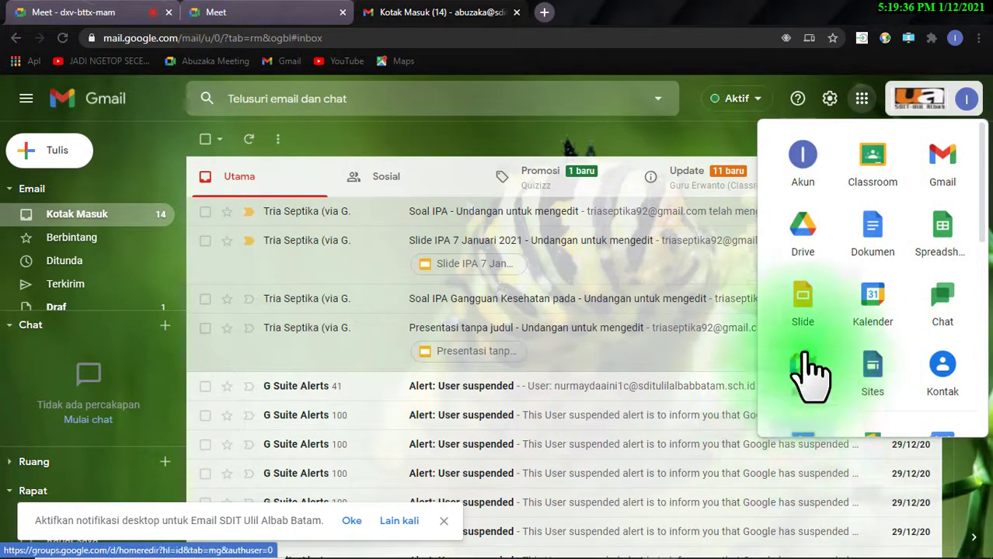
pyautogui.click(872, 163)
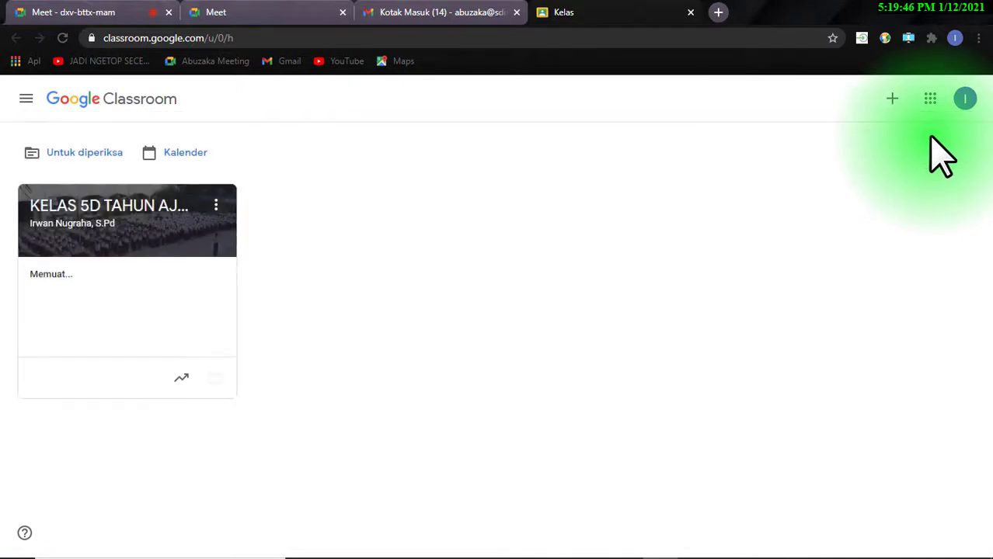
pyautogui.click(96, 208)
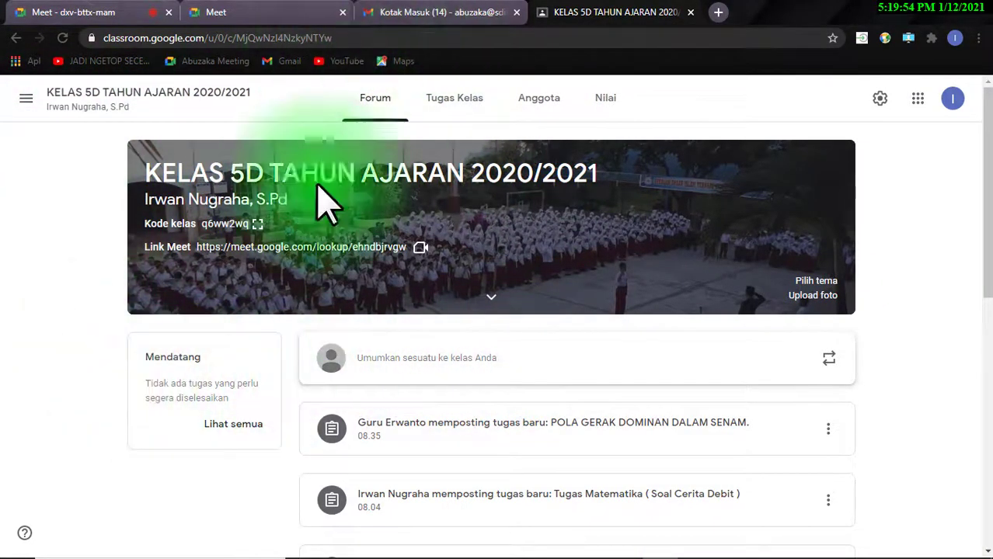
# Step: Check which account is signed in to Classroom and open the class's list of teachers and students
pyautogui.click(956, 100)
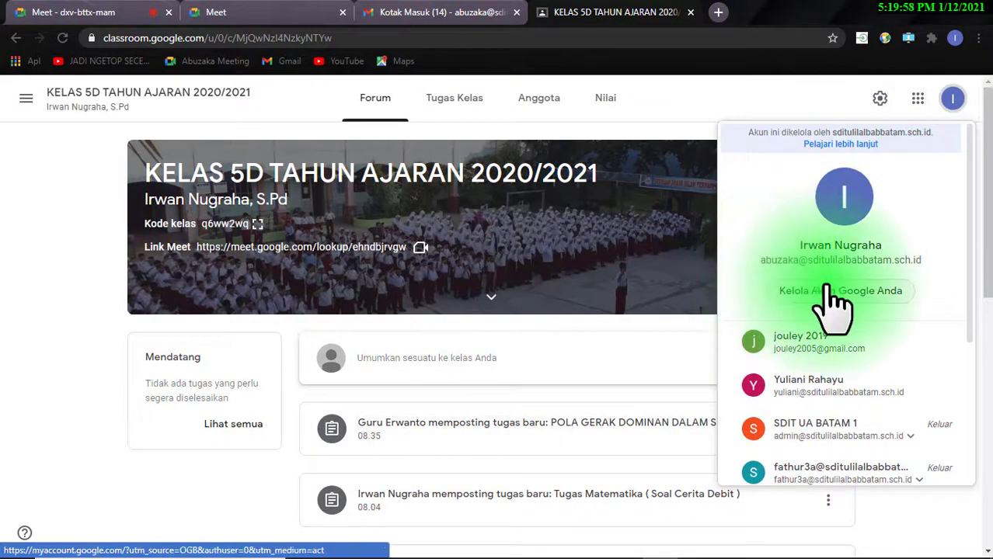
pyautogui.click(660, 144)
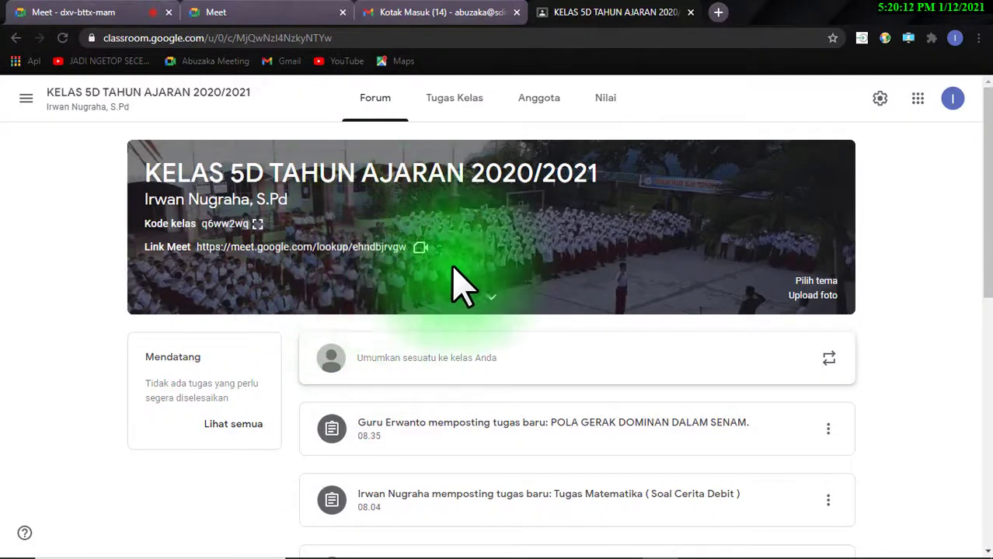
pyautogui.click(553, 98)
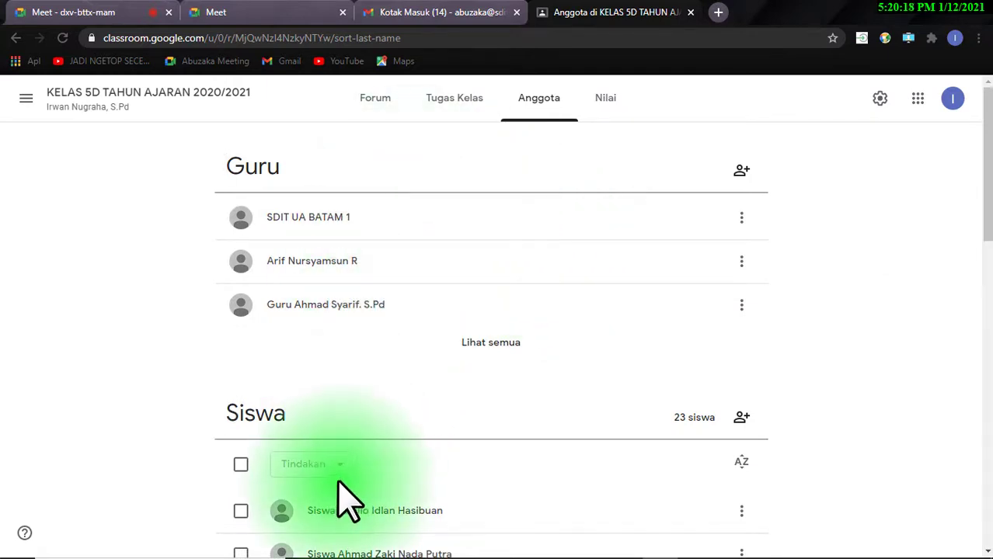
# Step: Return to the Forum page of KELAS 5D TAHUN AJARAN 2020/2021 and open the class's Google Meet link
pyautogui.click(380, 99)
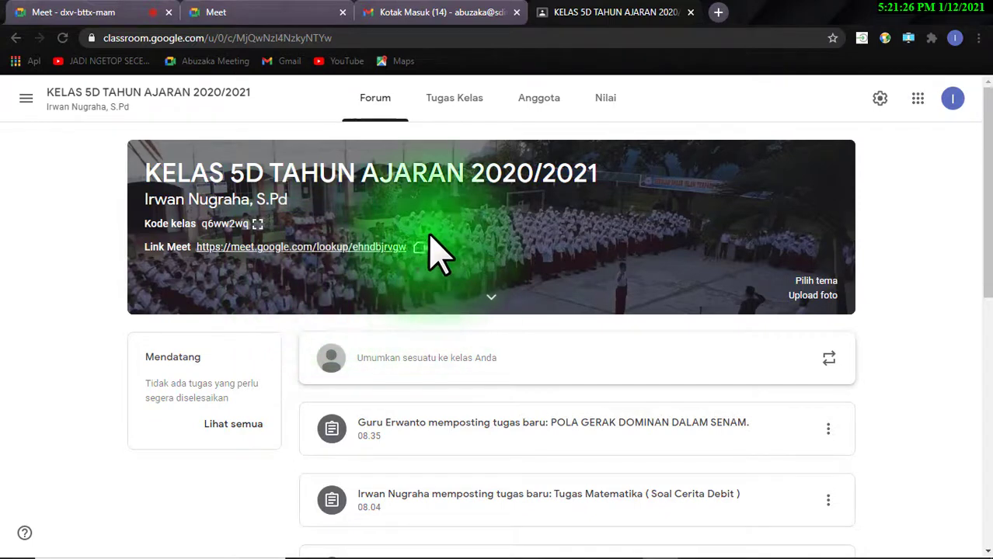
pyautogui.click(327, 250)
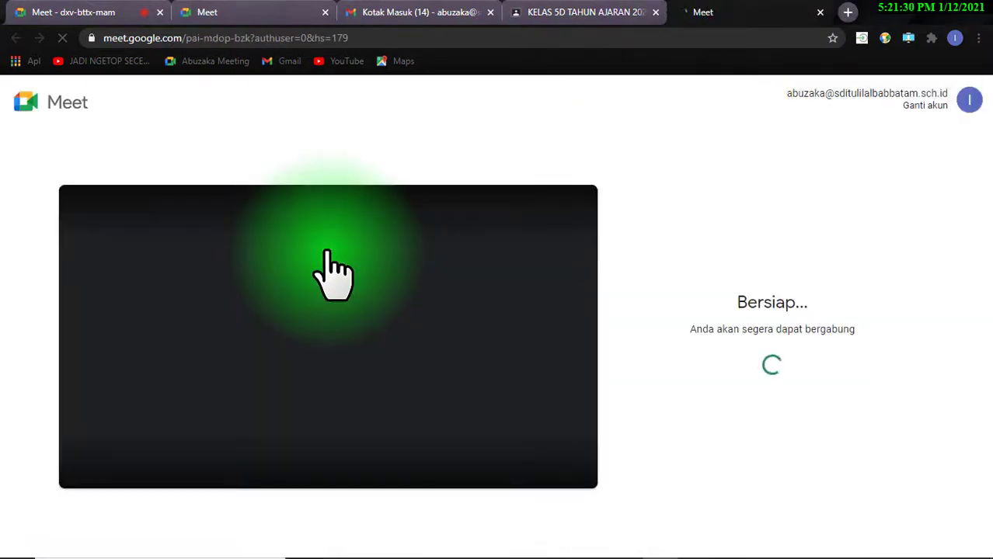
# Step: Compare the ways into Google Meet on the open Meet waiting room, Meet home, Gmail and Classroom pages
pyautogui.click(111, 16)
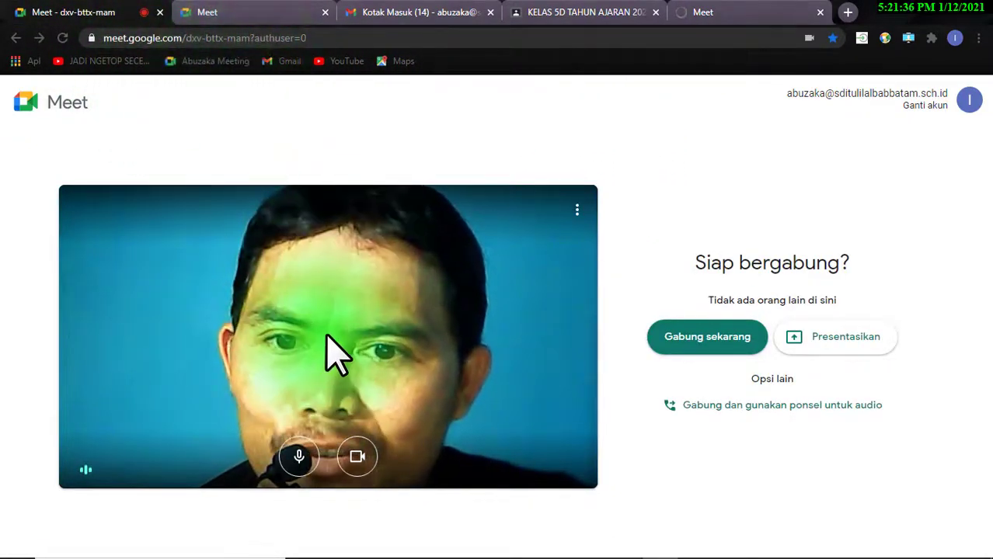
pyautogui.click(272, 15)
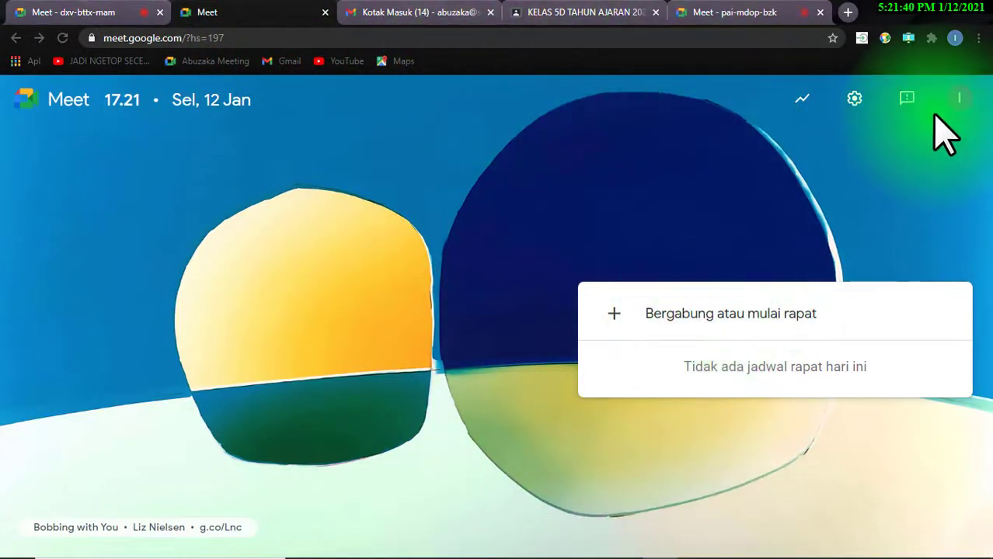
pyautogui.click(413, 17)
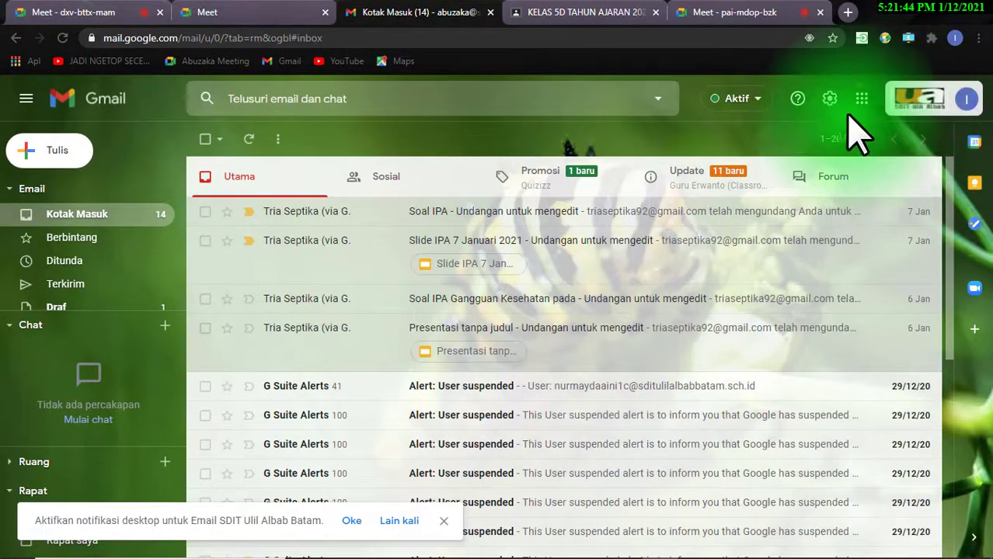
pyautogui.click(209, 16)
pyautogui.click(595, 17)
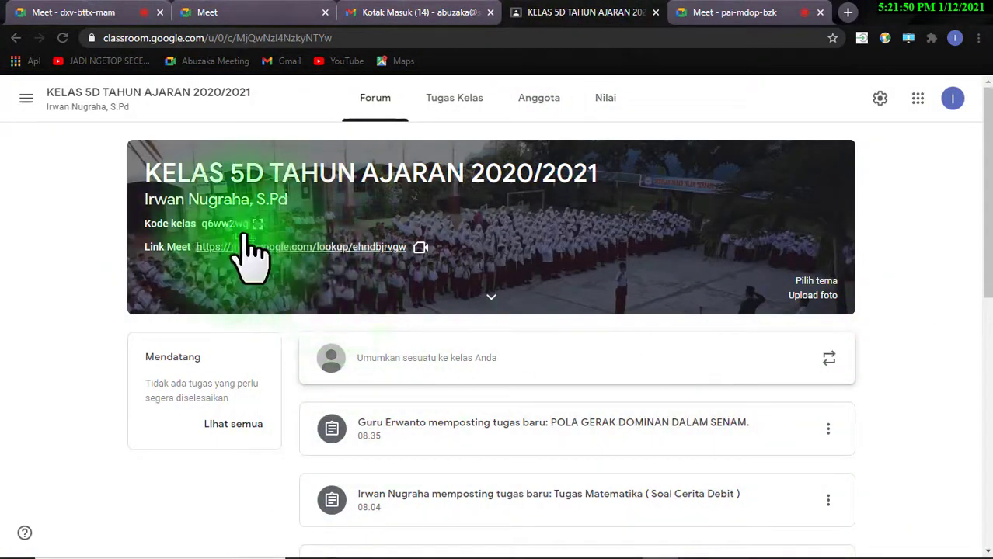
# Step: Return to the class meeting's waiting room and review the additional options available before joining
pyautogui.click(737, 15)
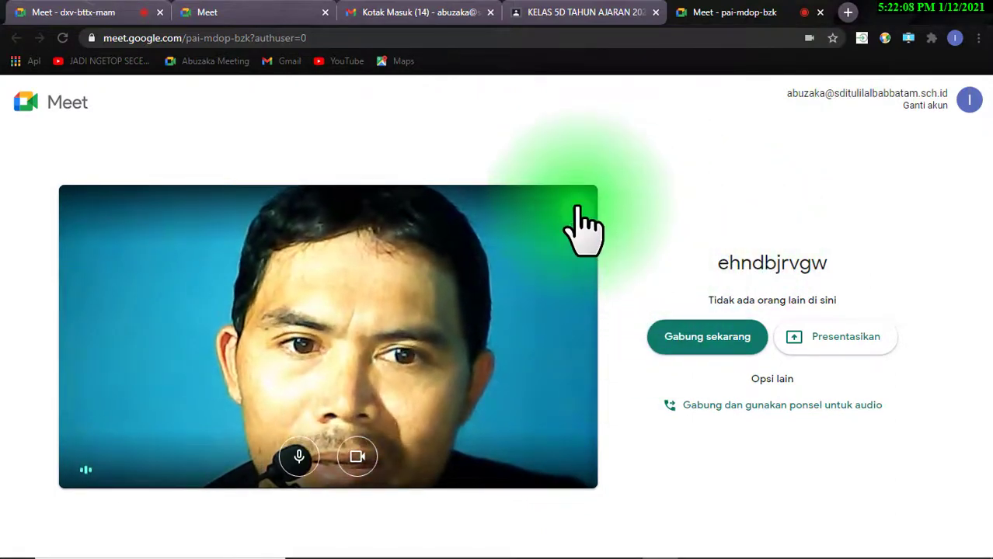
pyautogui.click(577, 210)
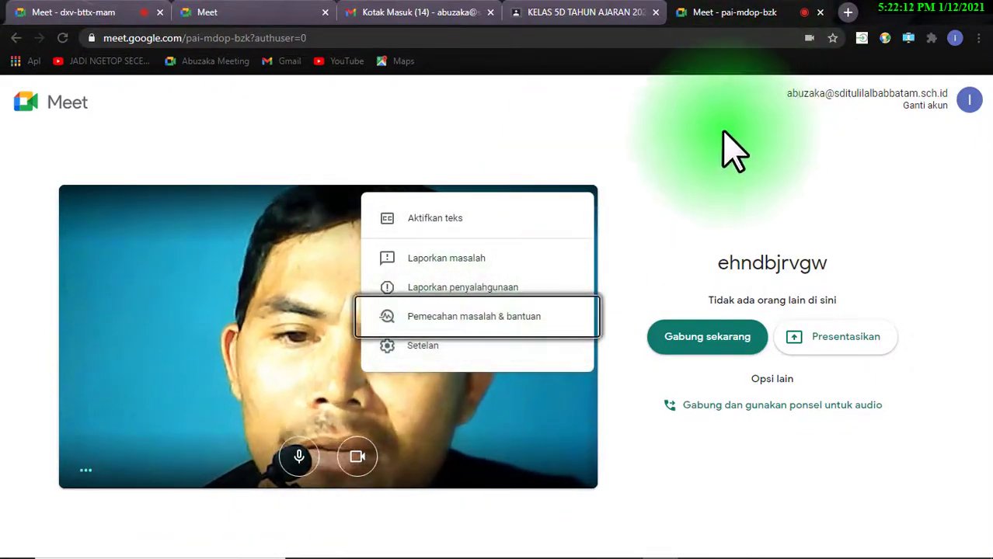
pyautogui.click(731, 151)
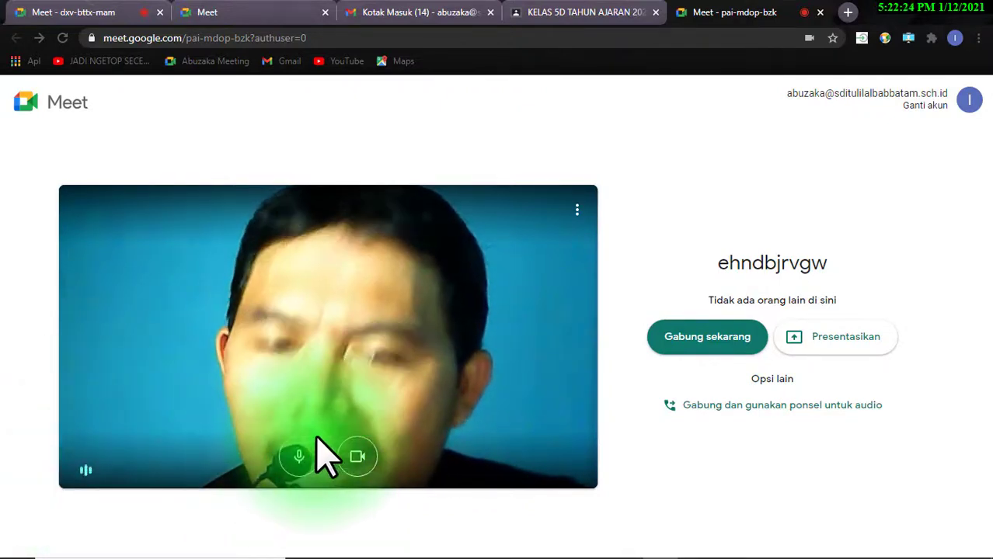
pyautogui.click(576, 209)
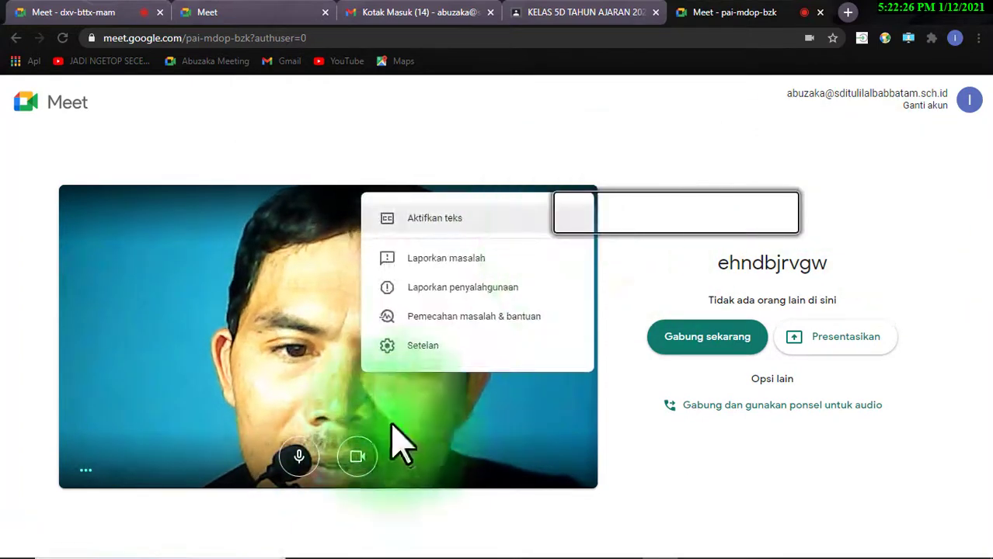
pyautogui.click(695, 159)
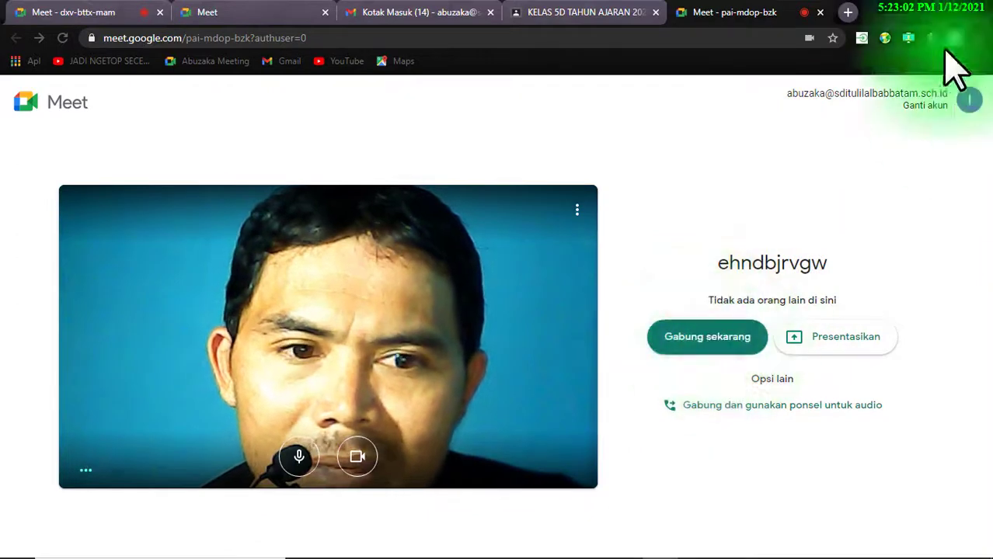
# Step: Join the class meeting, copy its joining information and dismiss the invitation dialog
pyautogui.click(723, 342)
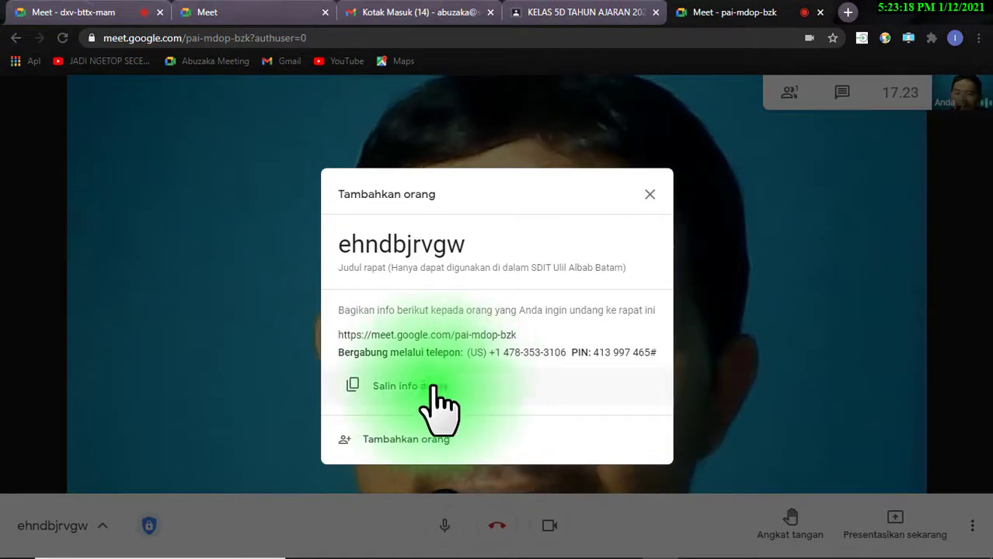
pyautogui.click(395, 395)
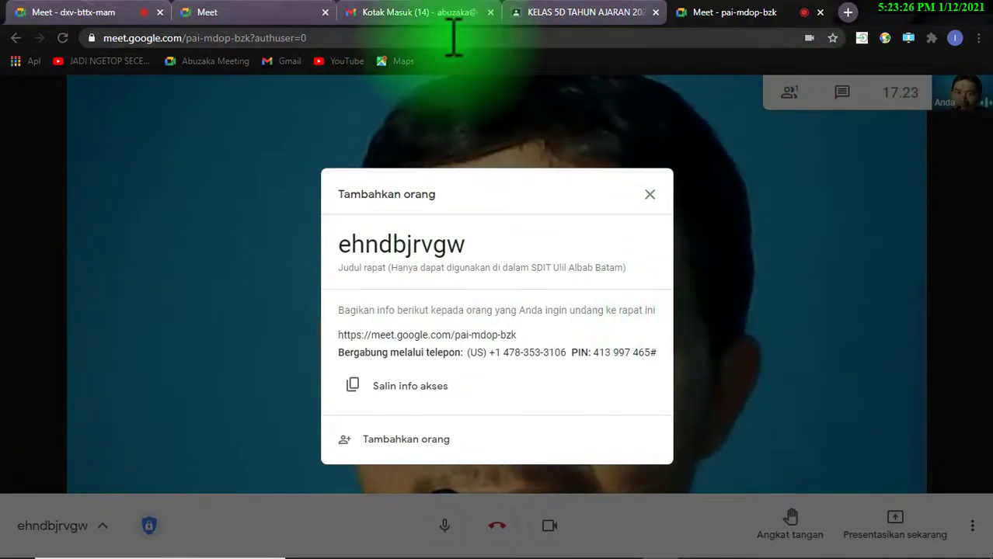
pyautogui.click(592, 11)
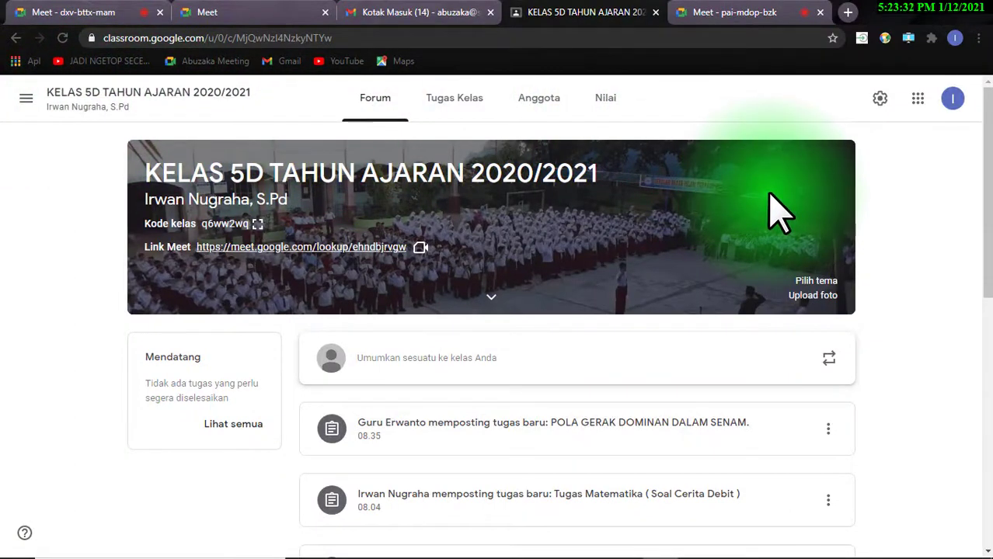
pyautogui.click(757, 12)
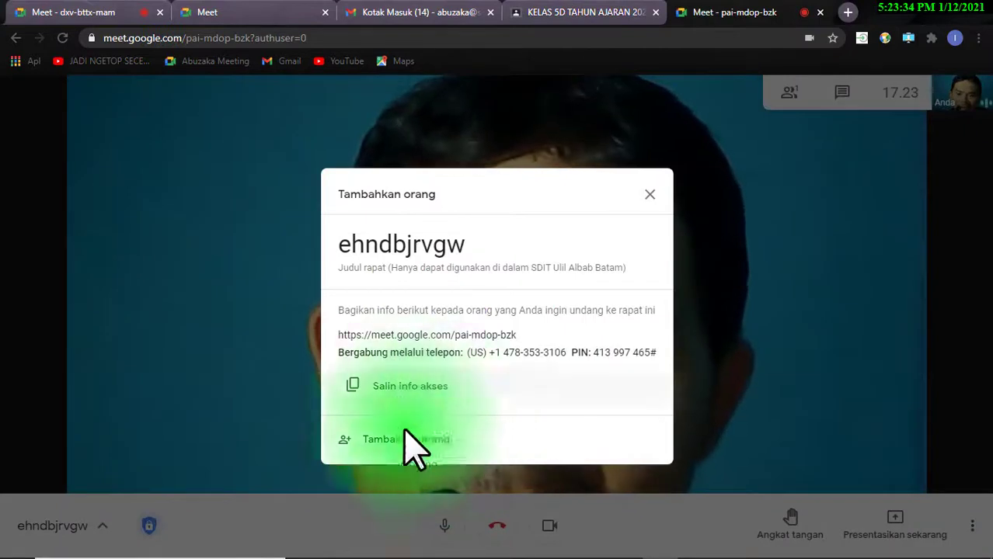
pyautogui.click(470, 387)
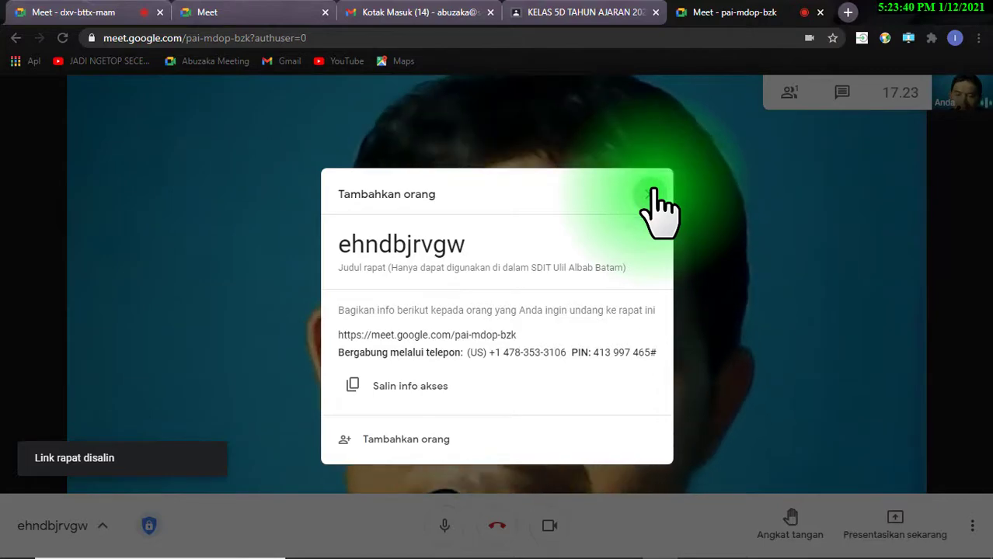
pyautogui.click(653, 194)
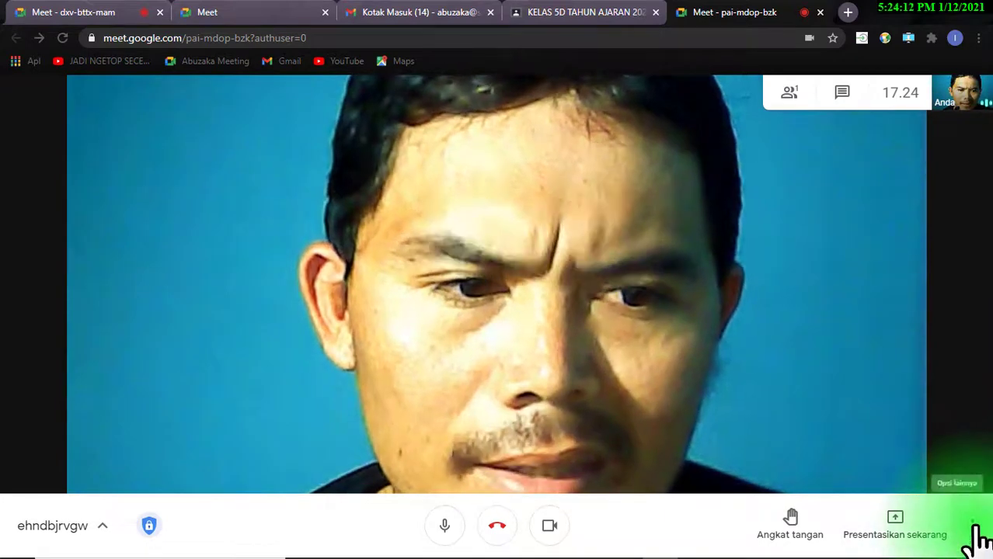
# Step: Examine the meeting's additional options, including whiteboard, recording, layout and captions, and briefly revisit the class page in Classroom
pyautogui.click(972, 526)
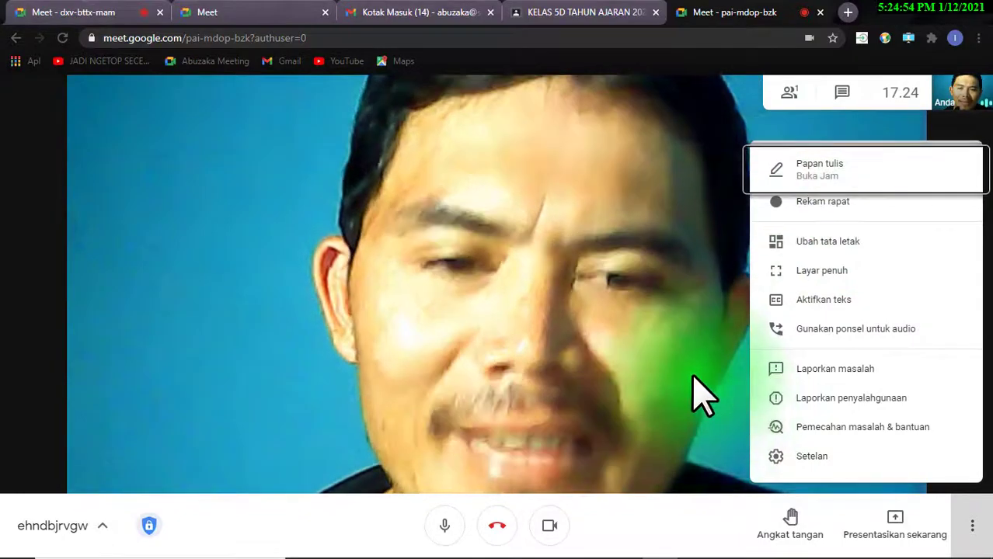
pyautogui.press('Down')
pyautogui.press('Down')
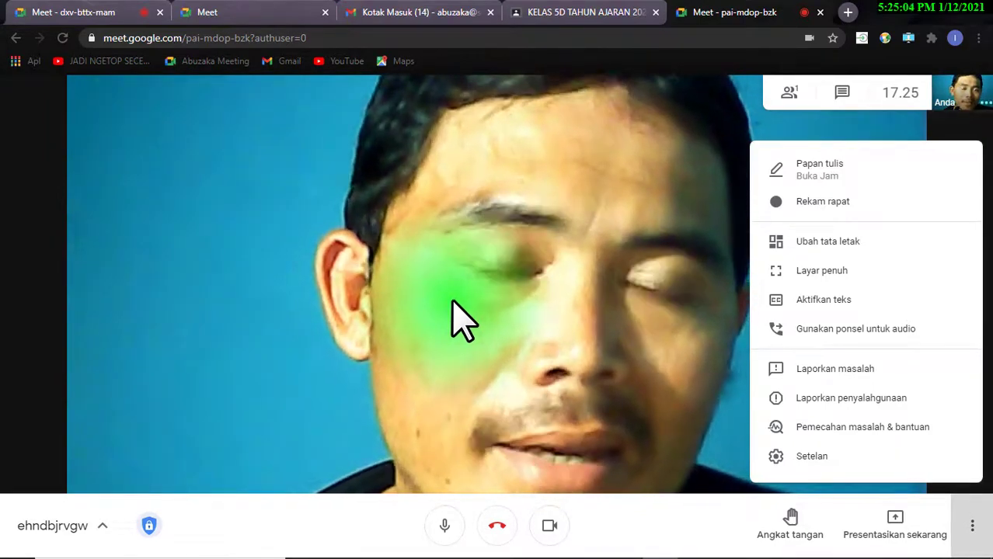
pyautogui.click(462, 185)
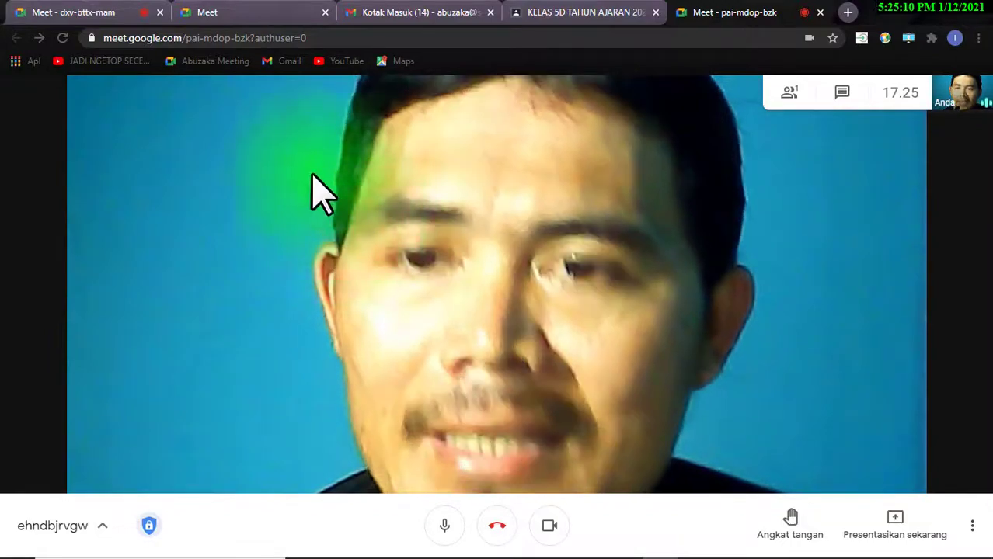
pyautogui.click(610, 14)
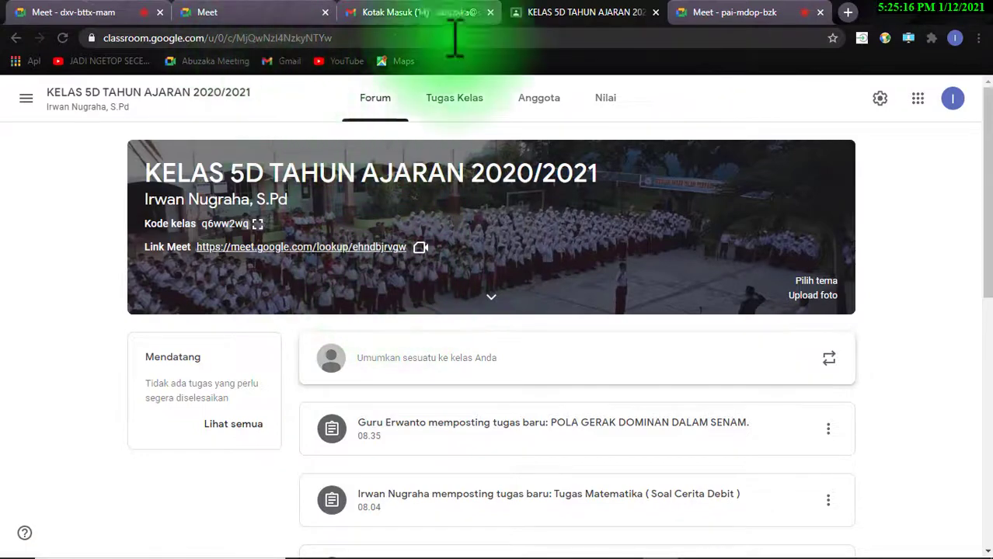
pyautogui.click(737, 11)
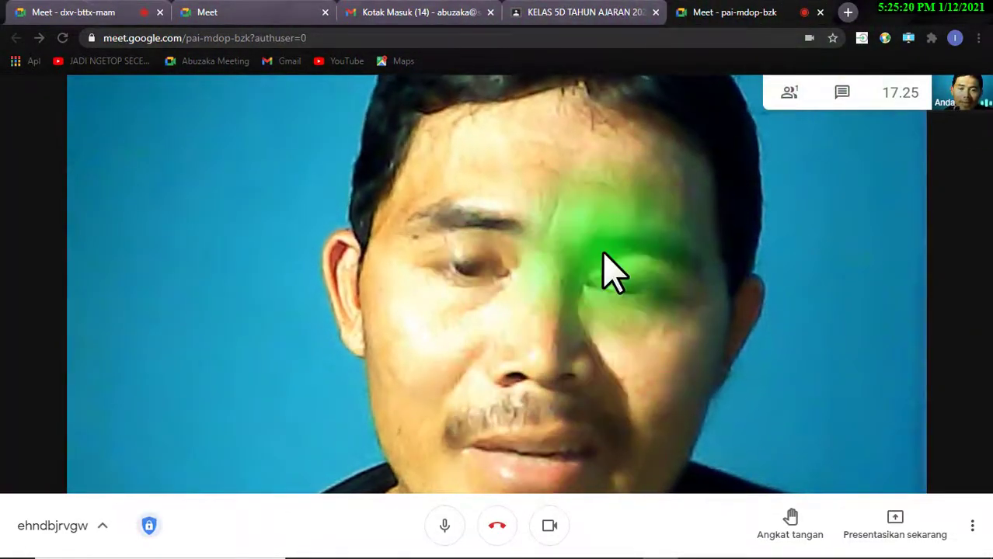
pyautogui.click(972, 526)
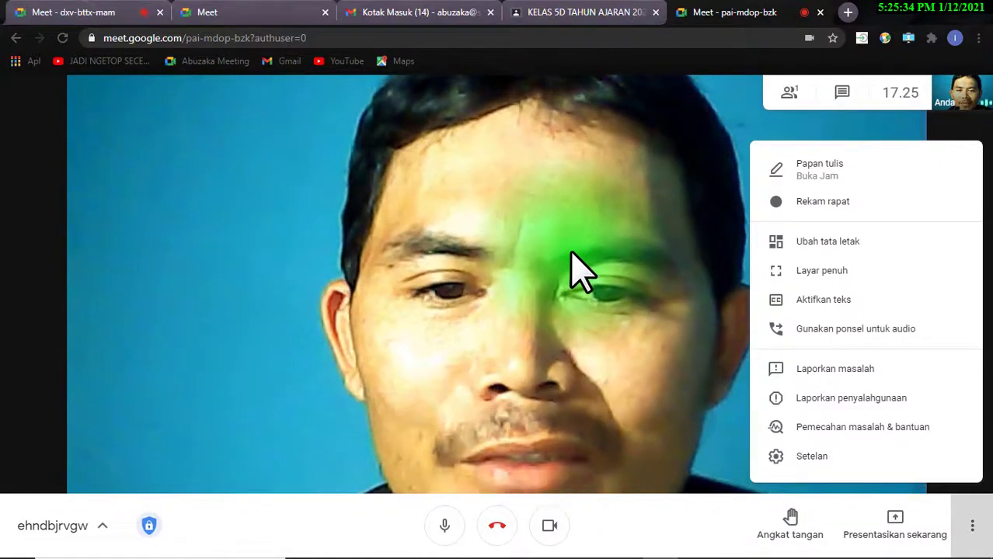
pyautogui.click(572, 216)
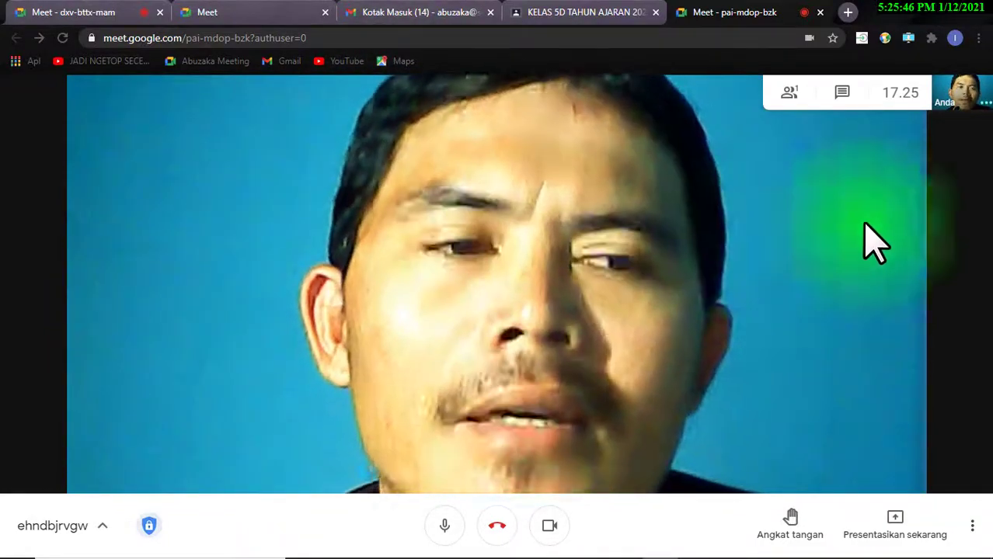
pyautogui.click(971, 530)
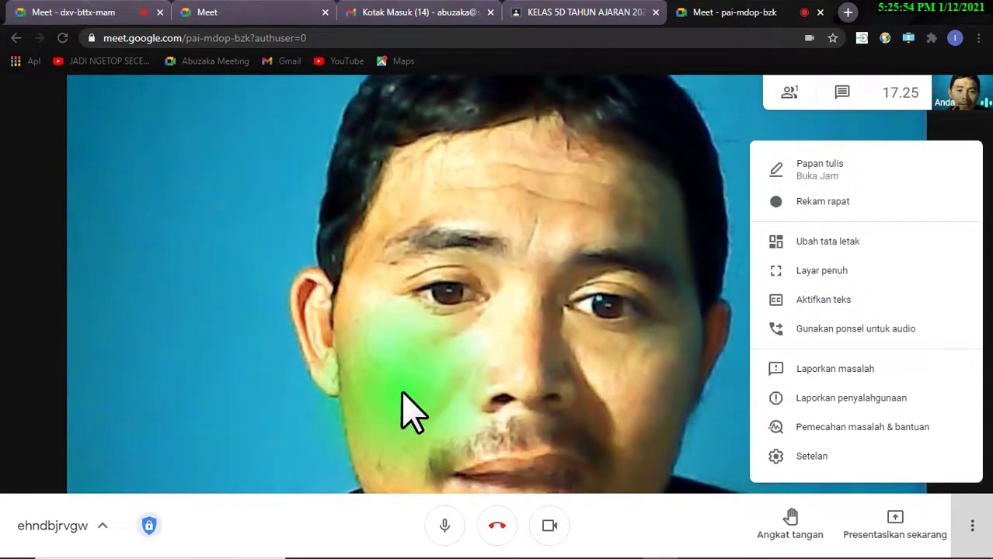
pyautogui.click(405, 408)
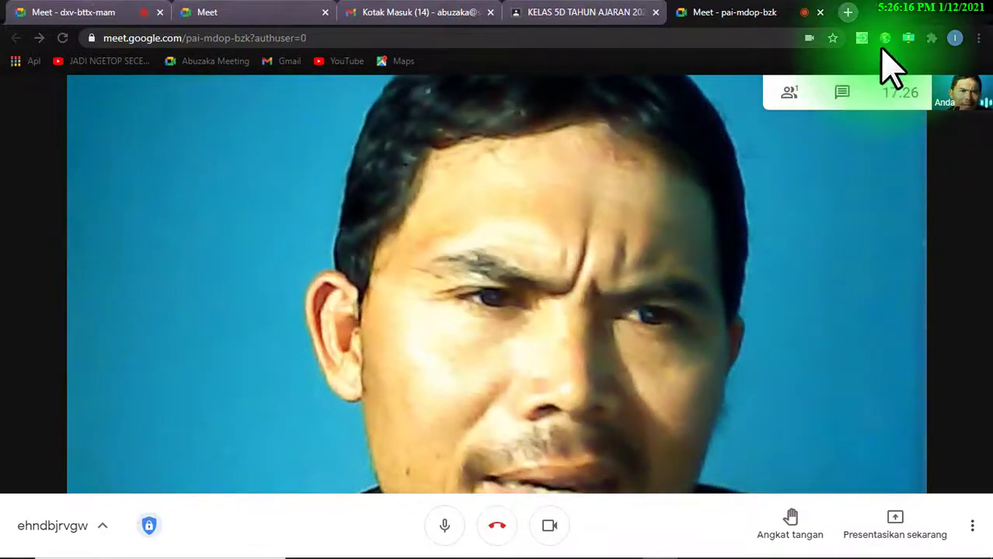
# Step: Open the Google Meet Virtual Backgrounds extension, choose the background with potted plants and enable virtual backgrounds
pyautogui.click(931, 37)
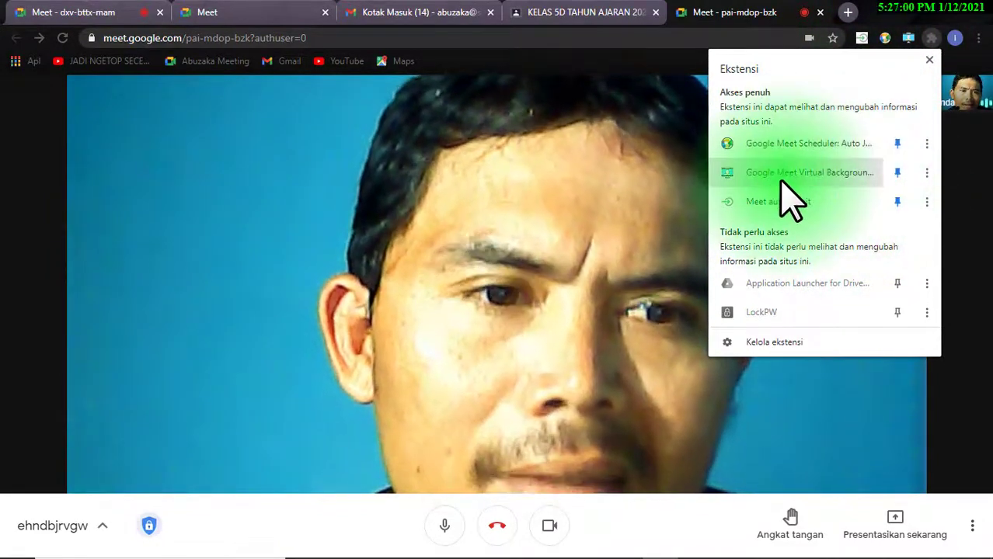
pyautogui.click(849, 172)
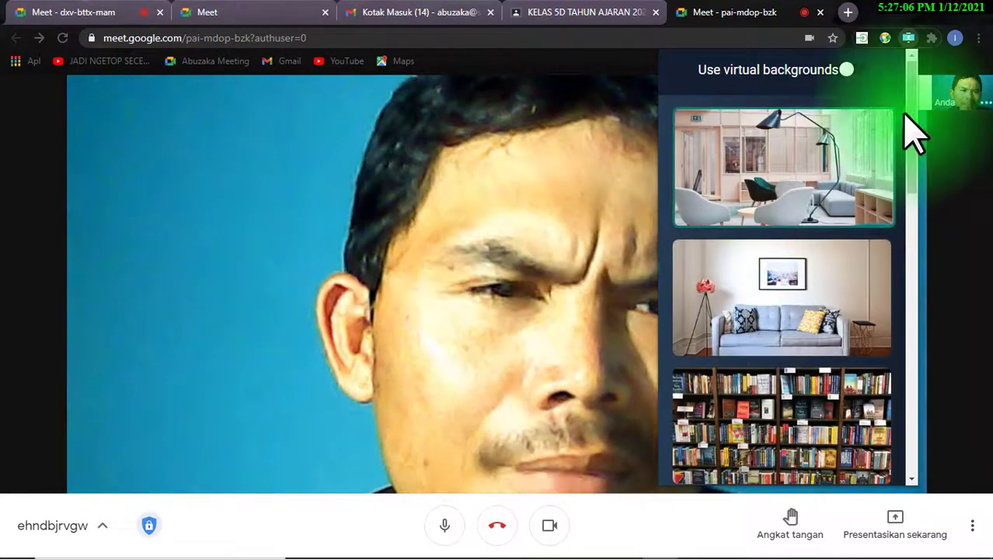
pyautogui.moveTo(908, 114); pyautogui.dragTo(925, 97)
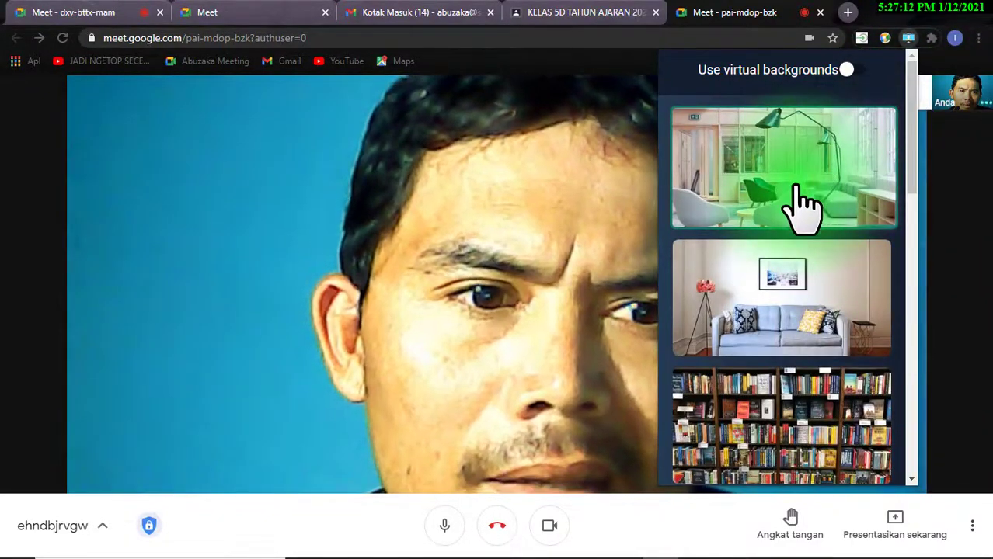
pyautogui.moveTo(915, 162); pyautogui.dragTo(915, 322)
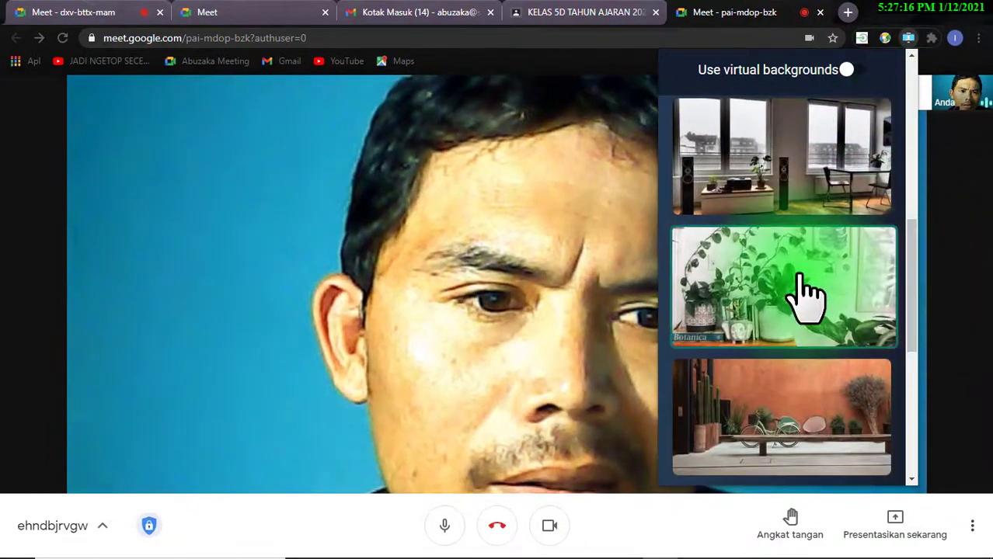
pyautogui.click(909, 245)
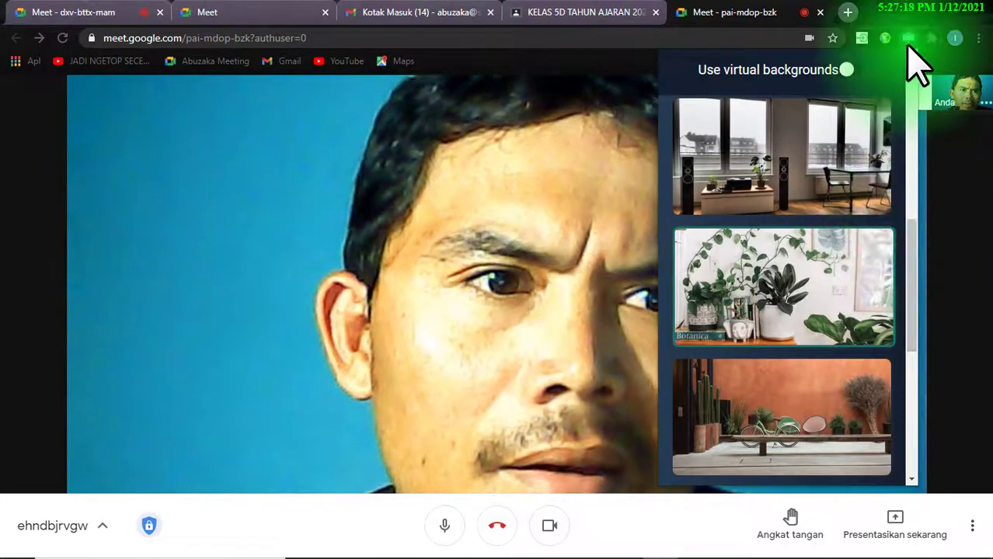
pyautogui.click(849, 70)
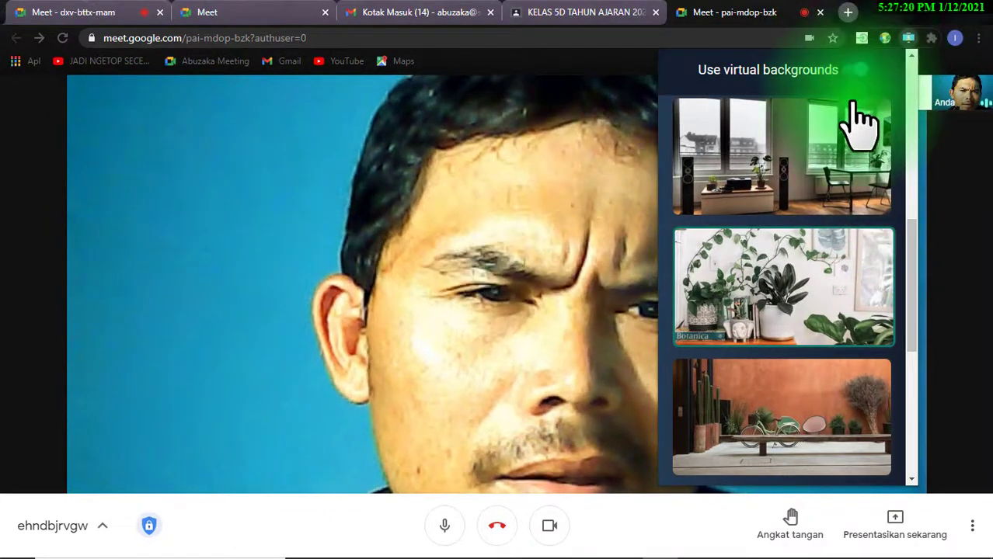
pyautogui.click(812, 314)
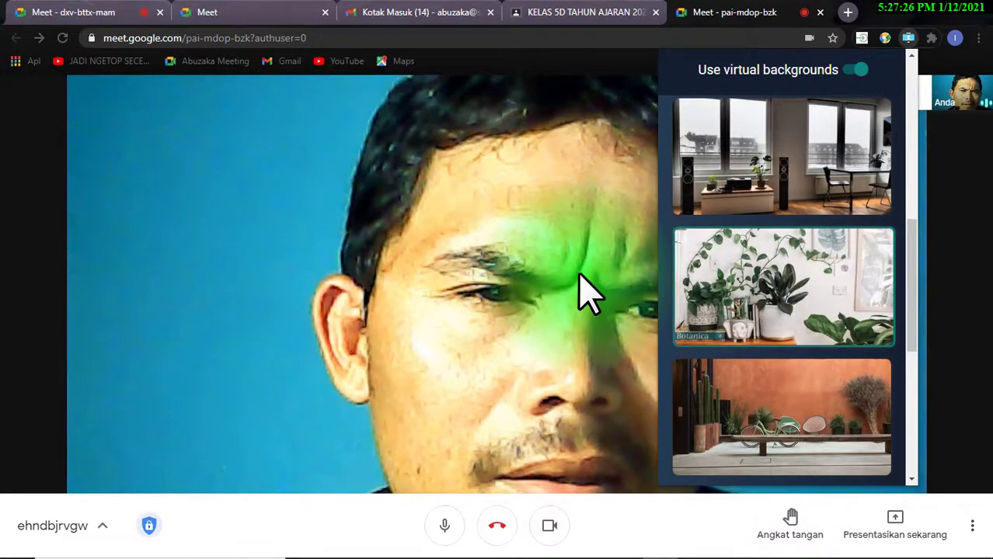
pyautogui.click(606, 241)
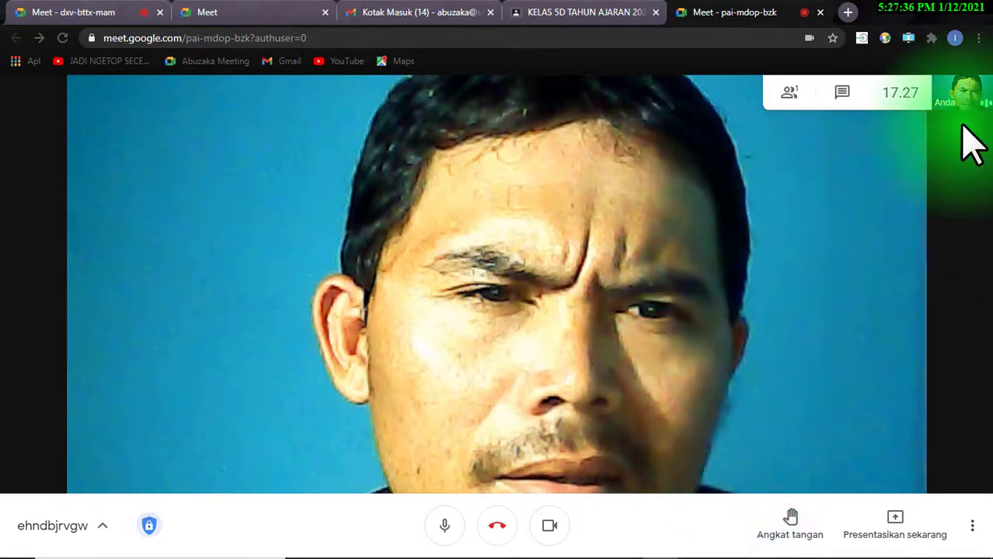
# Step: Switch the virtual background to the living room with the light sofa and close the background picker
pyautogui.click(908, 38)
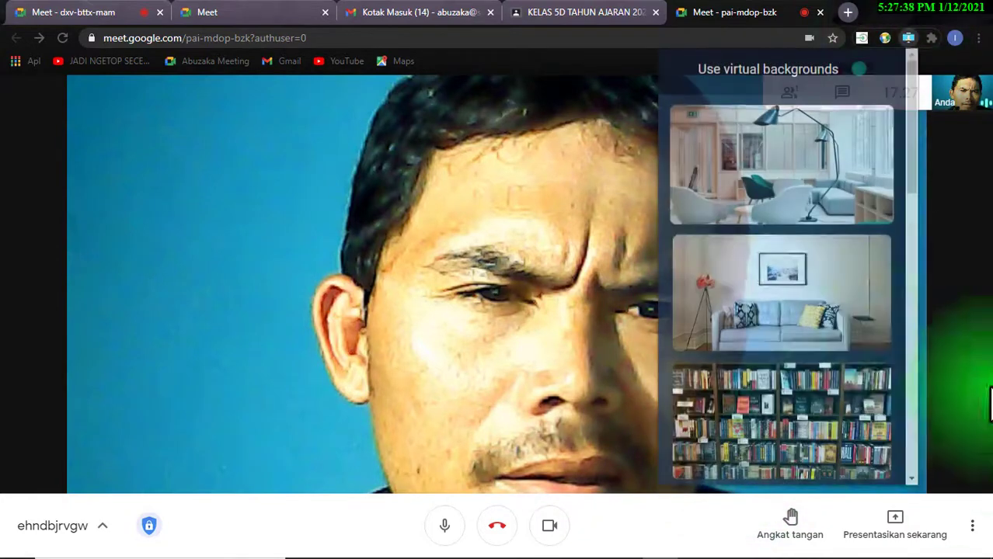
pyautogui.click(850, 292)
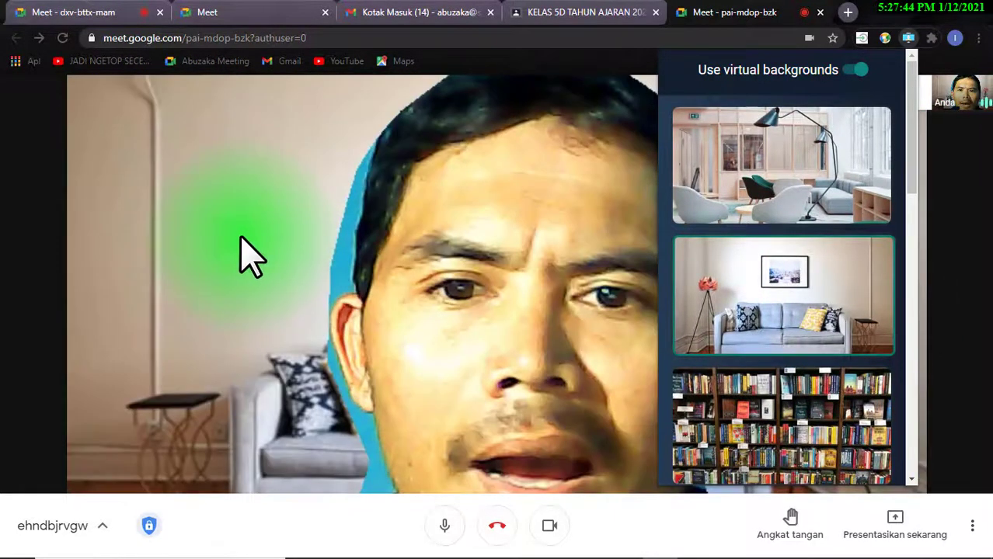
pyautogui.click(243, 237)
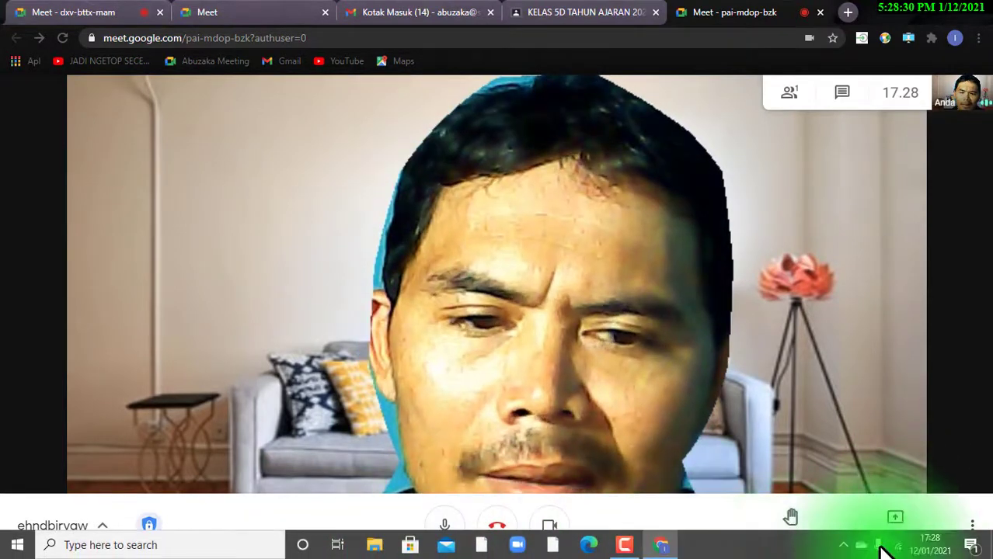
# Step: Open File Explorer, browse to the Data Wafi (D:) drive and open the PowerPoint file media siklus 1 fpb
pyautogui.click(374, 546)
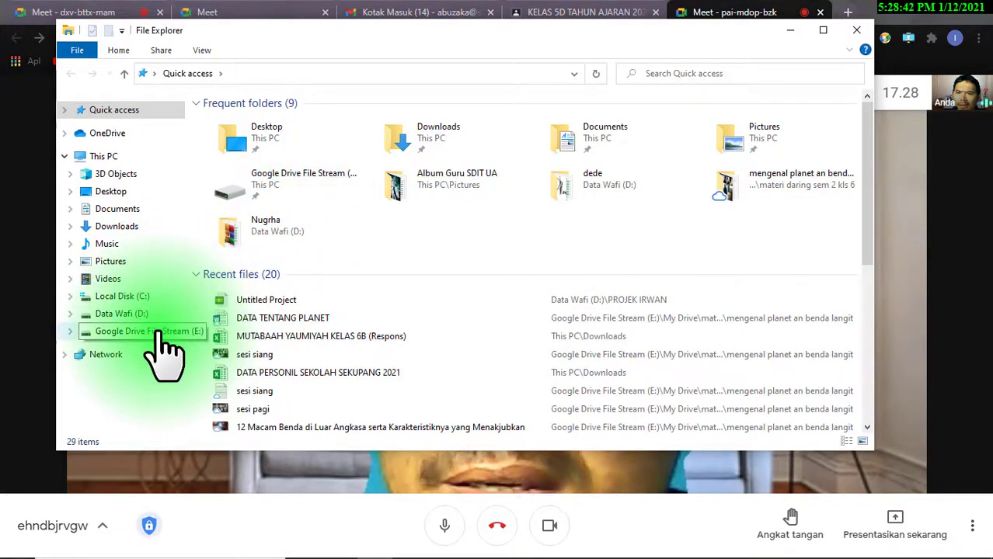
pyautogui.click(148, 332)
pyautogui.doubleClick(249, 122)
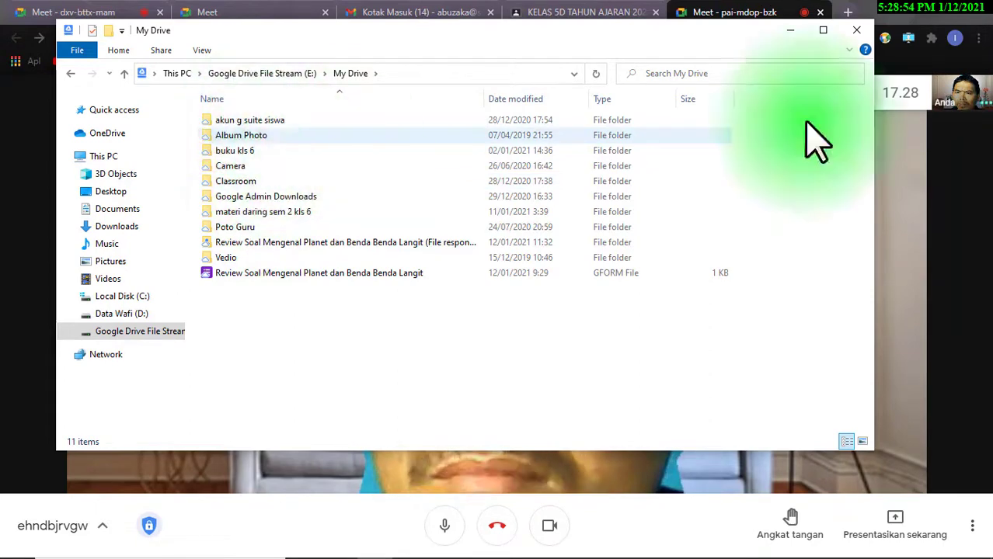
pyautogui.click(124, 314)
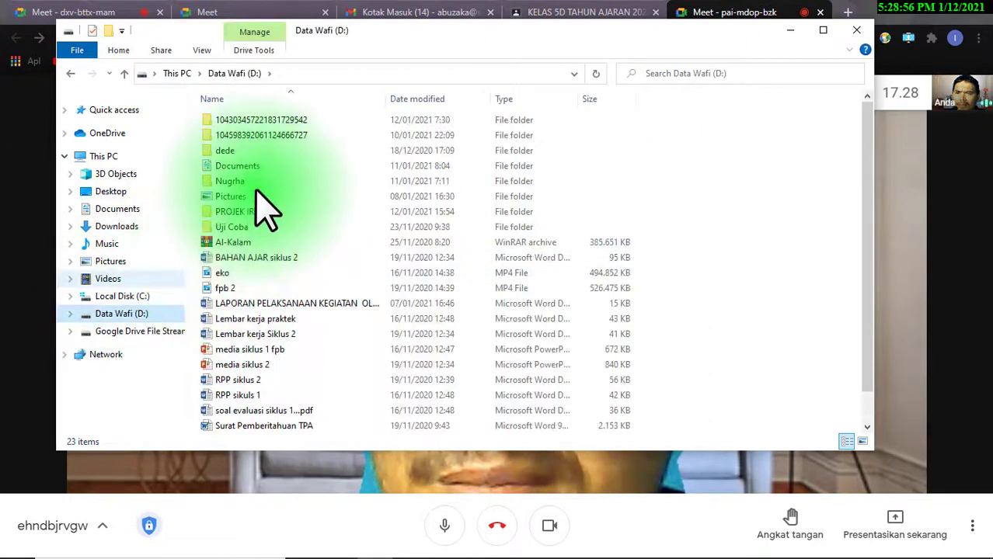
pyautogui.click(253, 352)
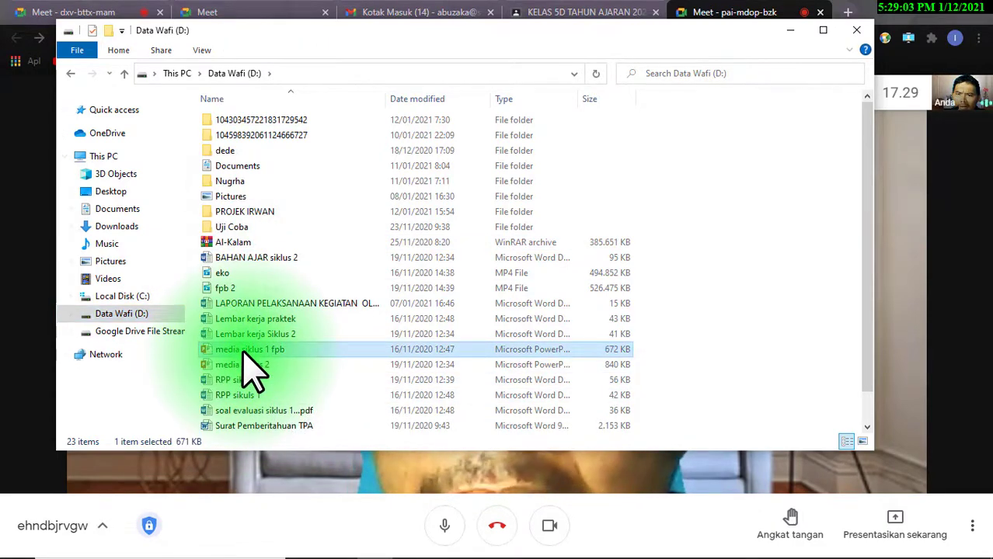
pyautogui.doubleClick(244, 351)
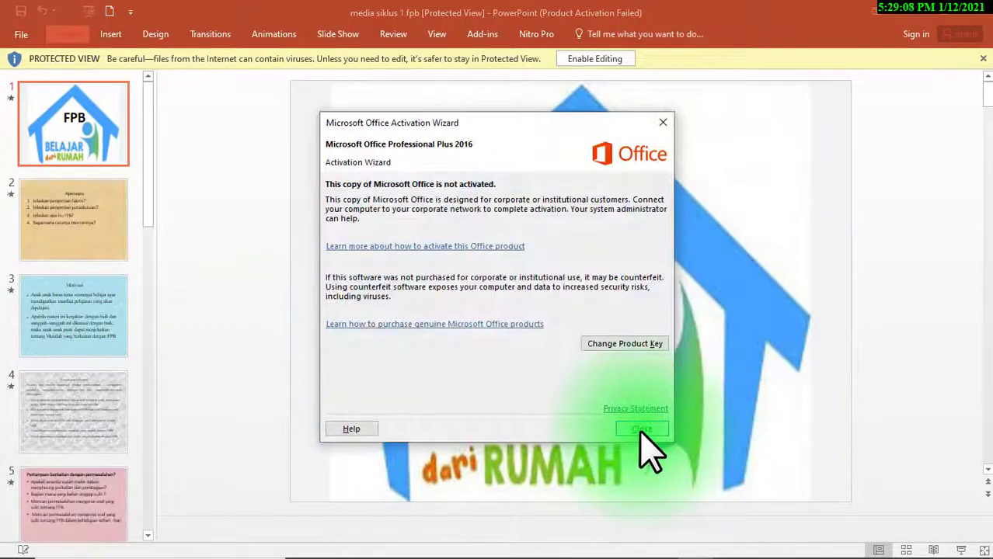
# Step: Dismiss the Office Activation Wizard, enable editing of the presentation and select its first slide
pyautogui.click(649, 428)
pyautogui.click(572, 62)
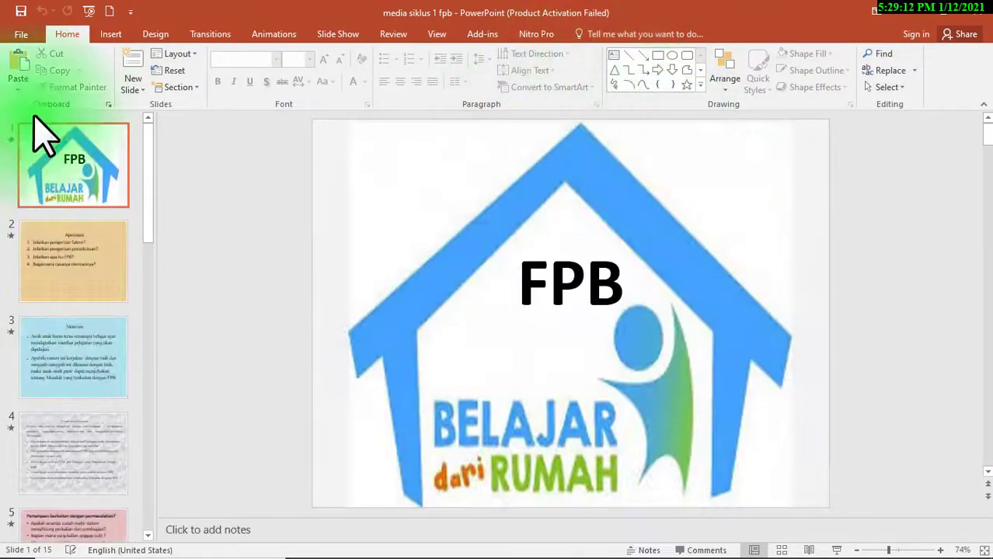
pyautogui.click(107, 167)
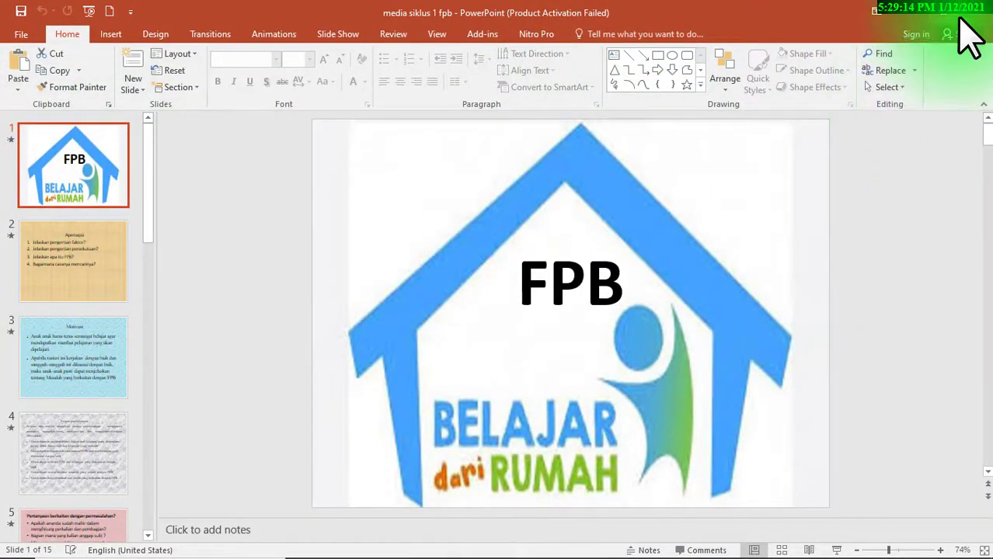
# Step: Return to the Google Meet call in Chrome and share the media siklus 1 fpb PowerPoint window as the presentation
pyautogui.moveTo(765, 554)
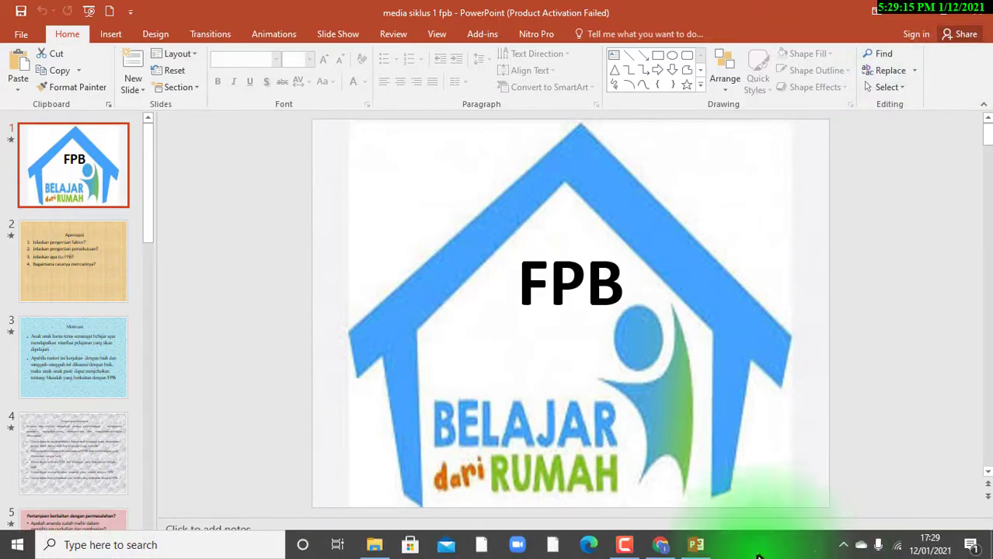
pyautogui.click(666, 548)
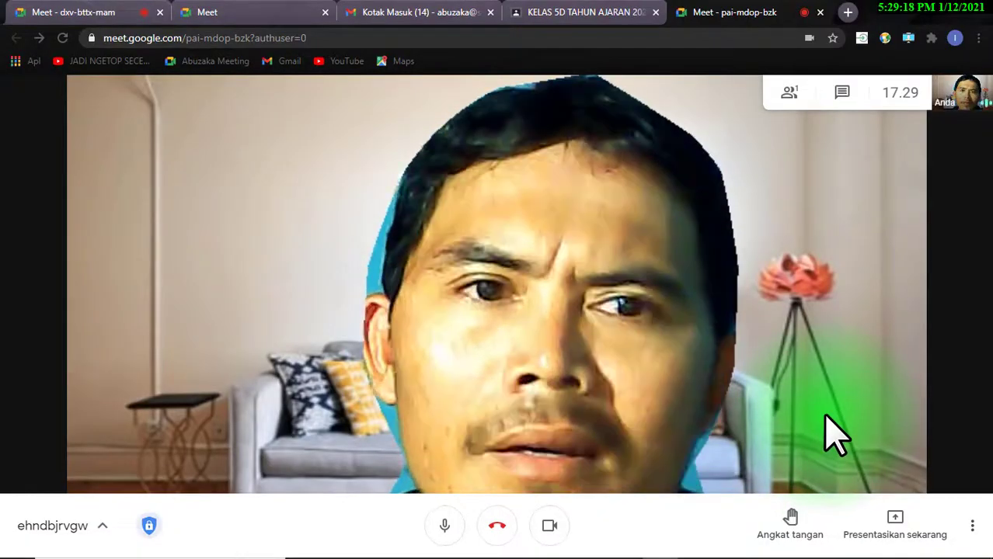
pyautogui.click(897, 536)
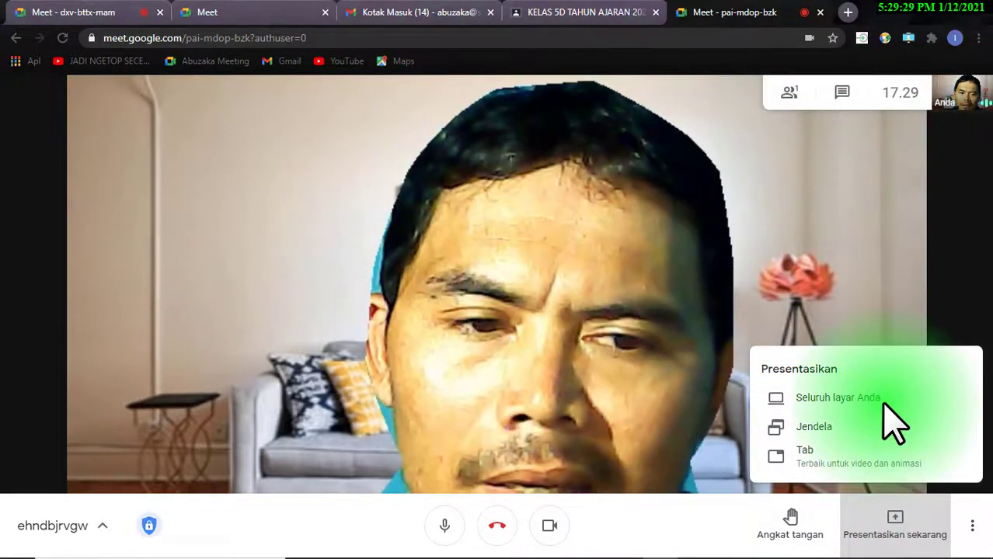
pyautogui.click(839, 429)
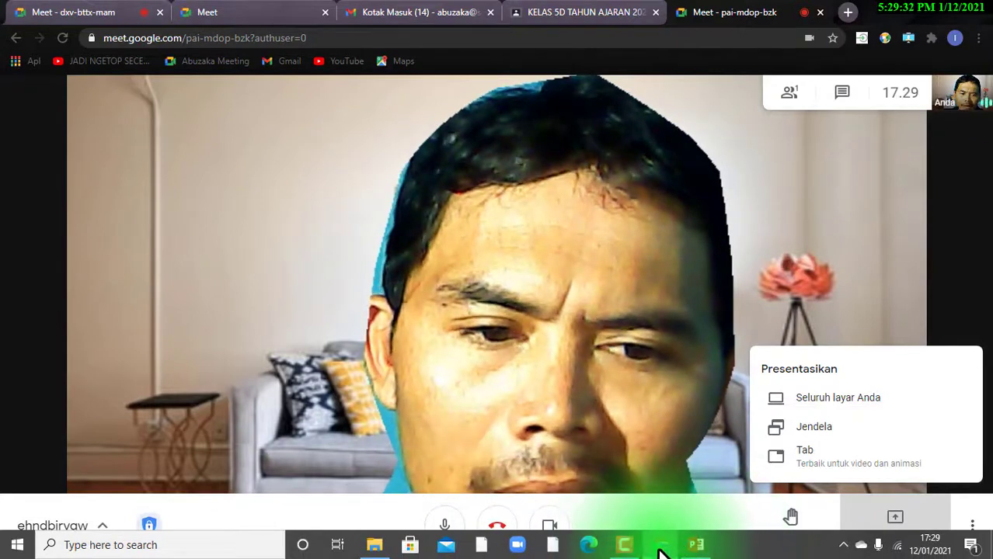
pyautogui.moveTo(626, 550)
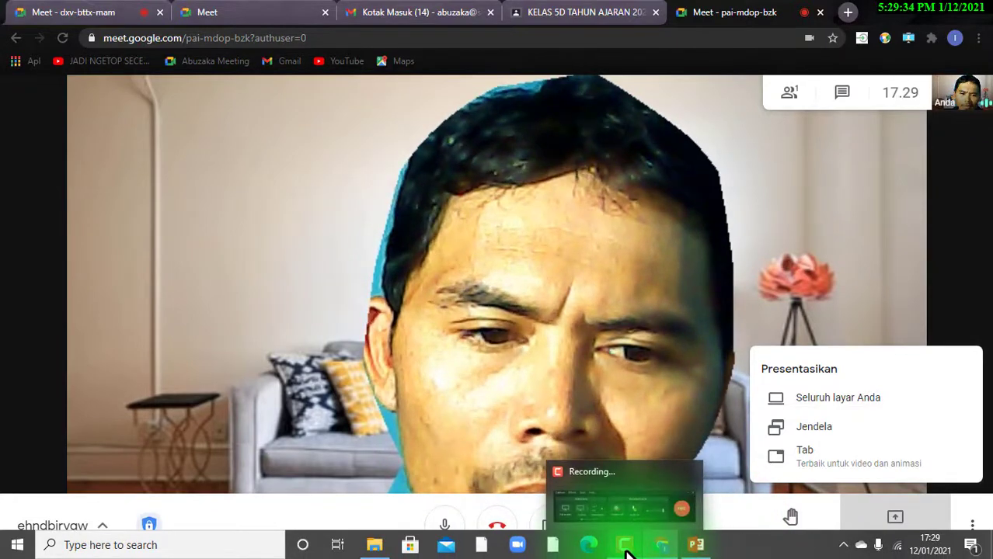
pyautogui.moveTo(663, 547)
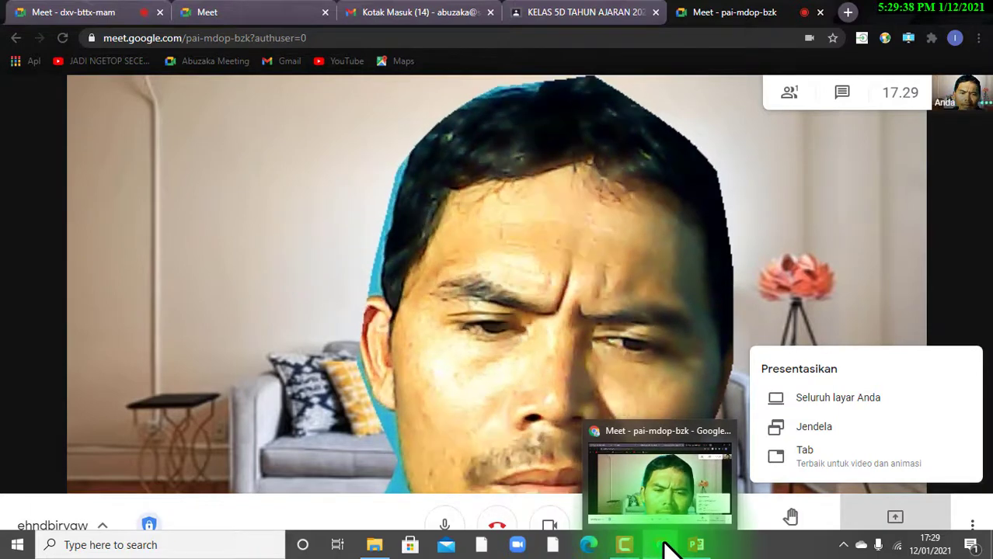
pyautogui.moveTo(705, 554)
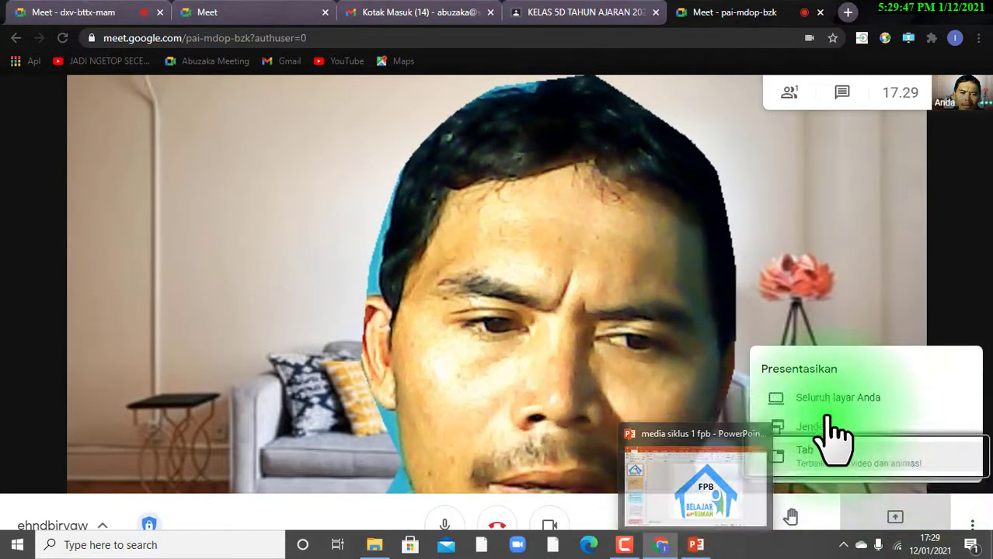
pyautogui.click(835, 439)
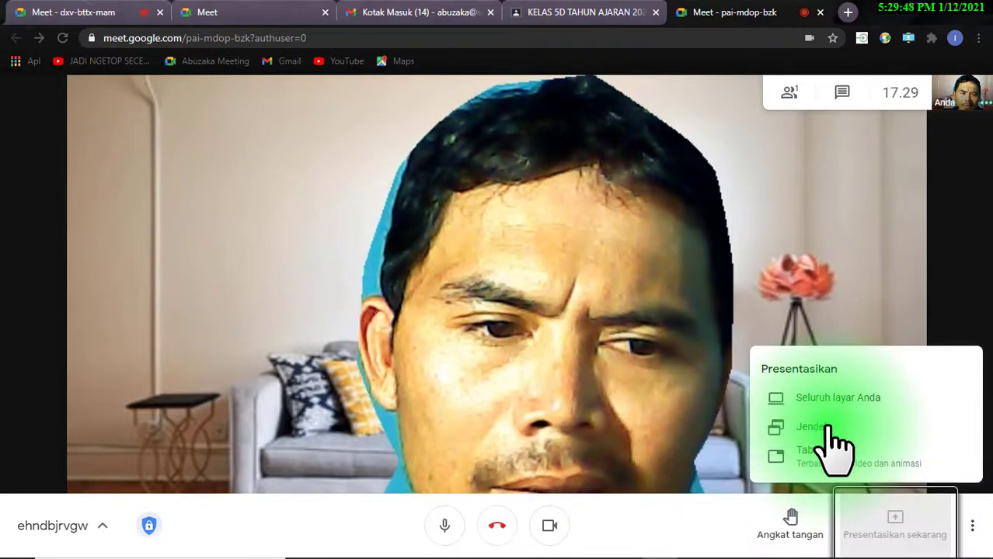
pyautogui.click(831, 437)
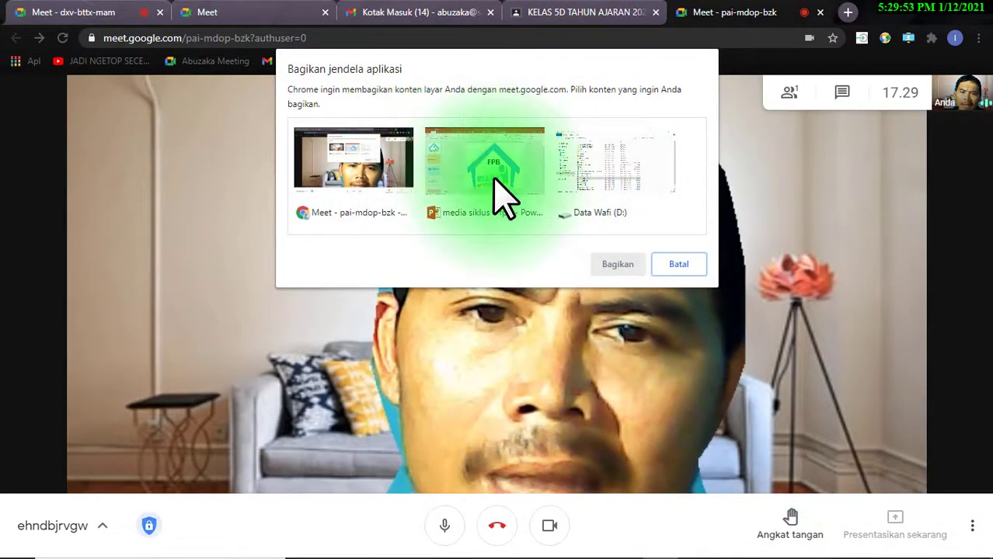
pyautogui.click(509, 185)
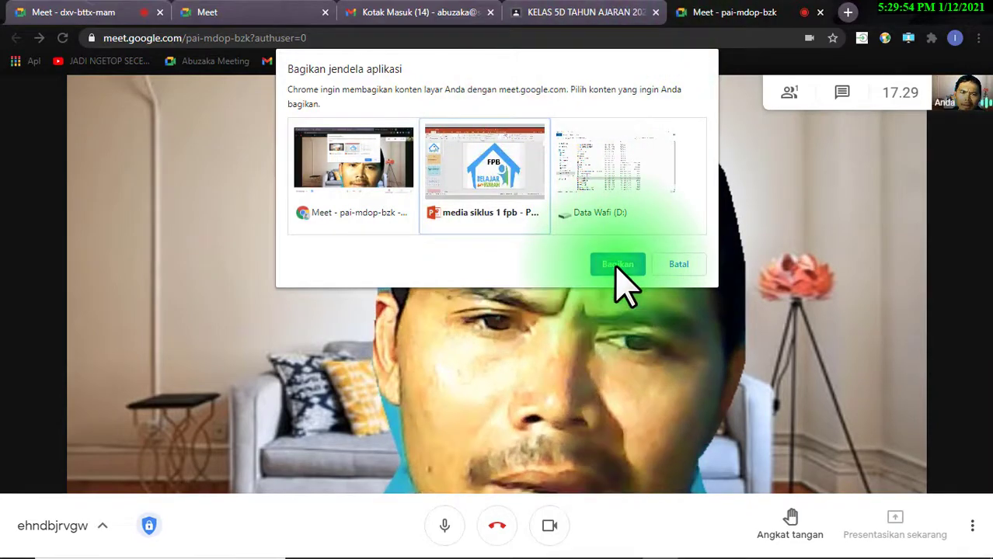
pyautogui.click(618, 265)
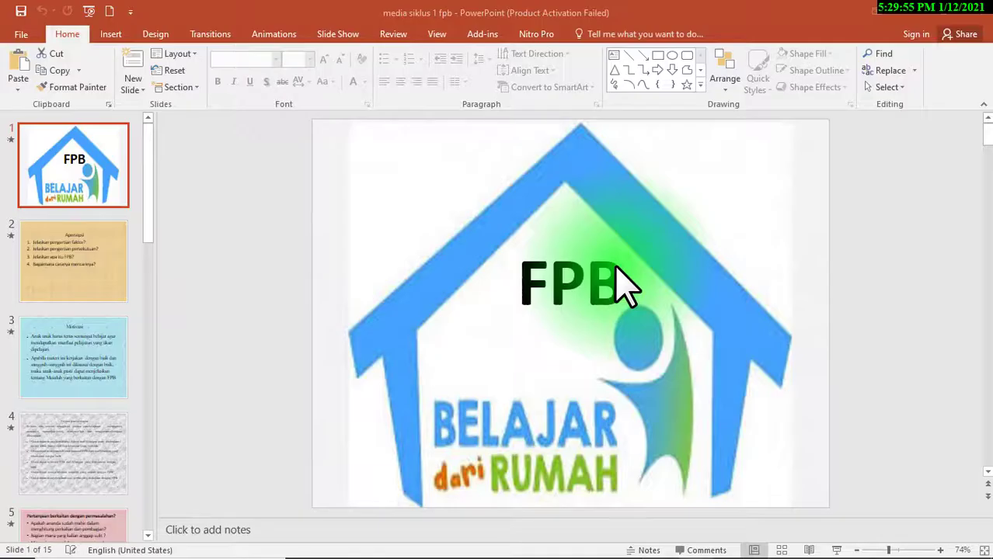
# Step: Reduce the PowerPoint window so it sits beside the participant video, and briefly run the slide show before exiting it
pyautogui.click(946, 11)
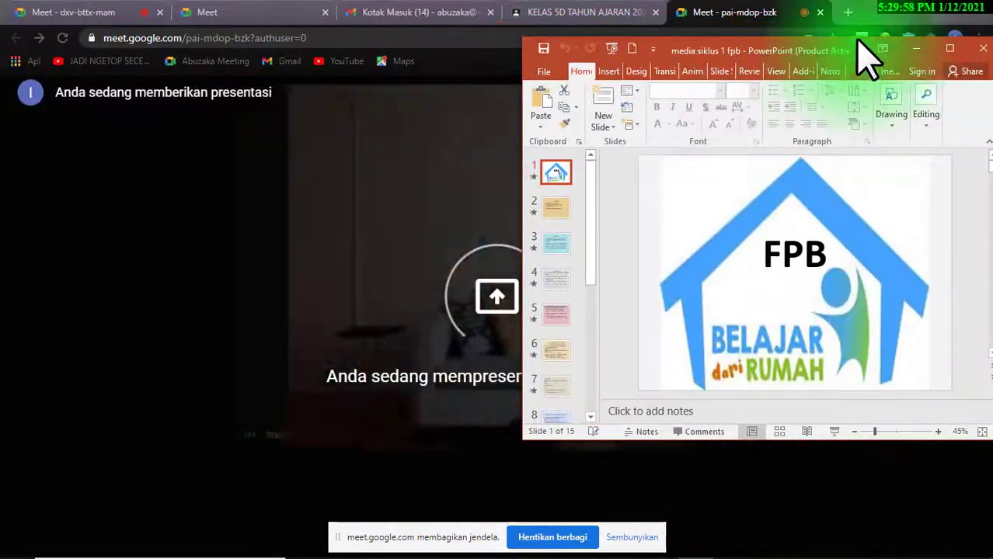
pyautogui.moveTo(823, 51); pyautogui.dragTo(391, 58)
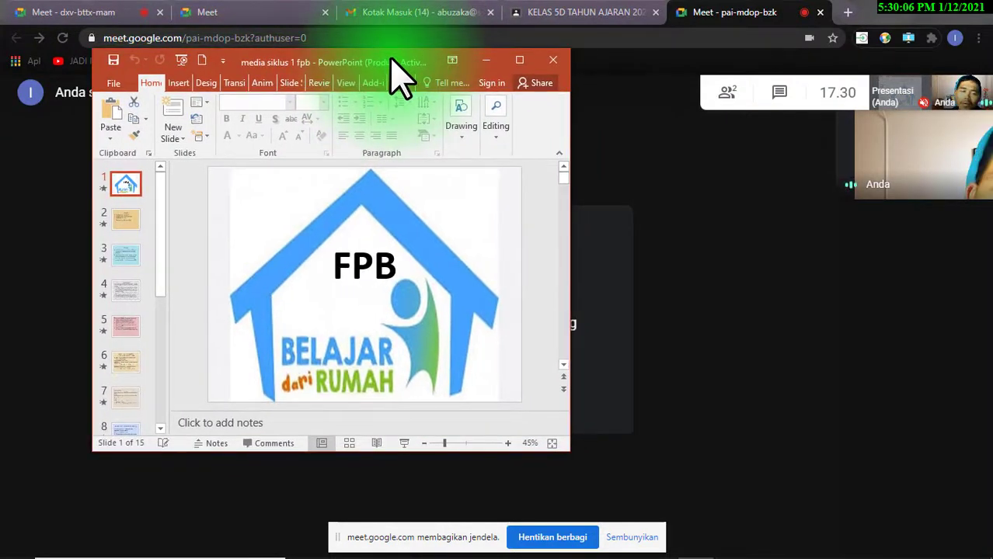
pyautogui.moveTo(391, 59); pyautogui.dragTo(391, 59)
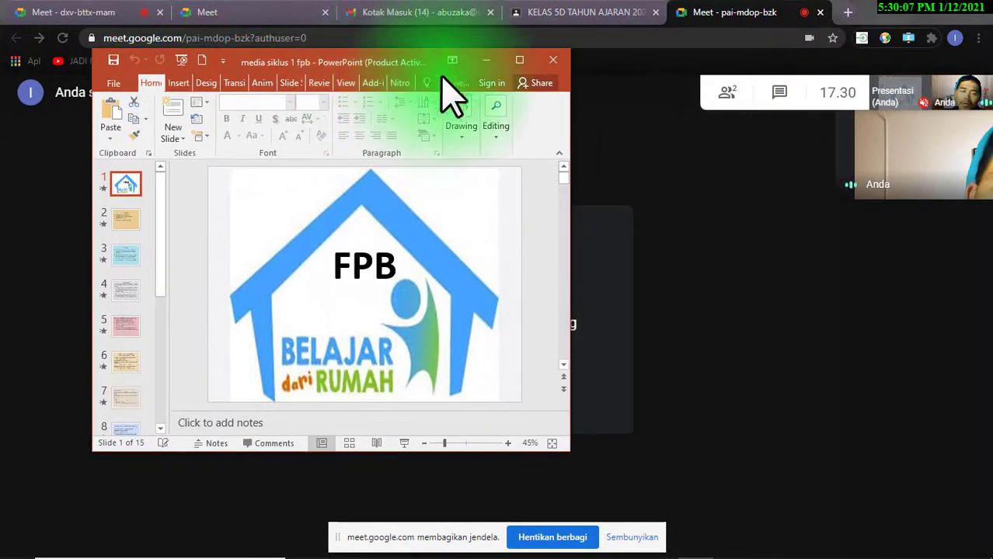
pyautogui.click(404, 442)
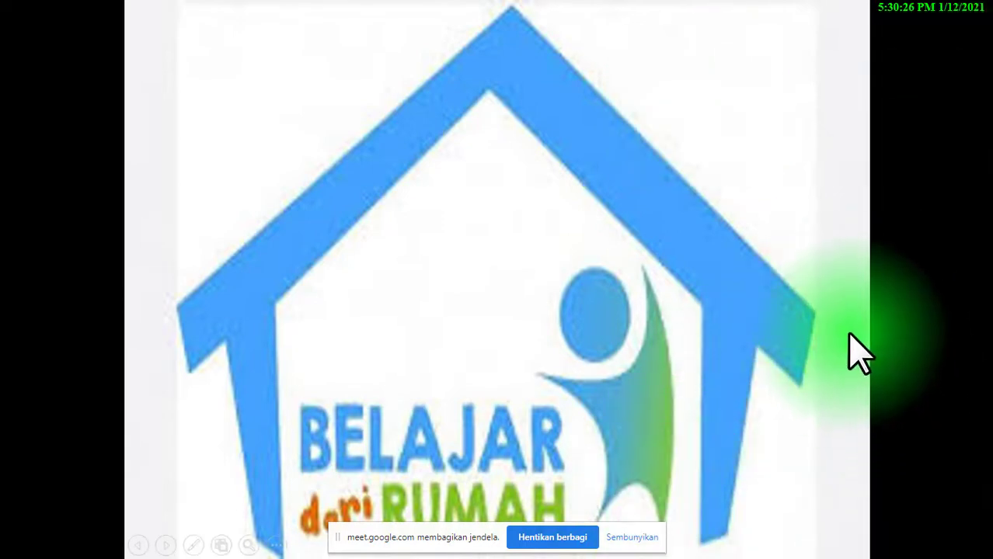
pyautogui.press('Escape')
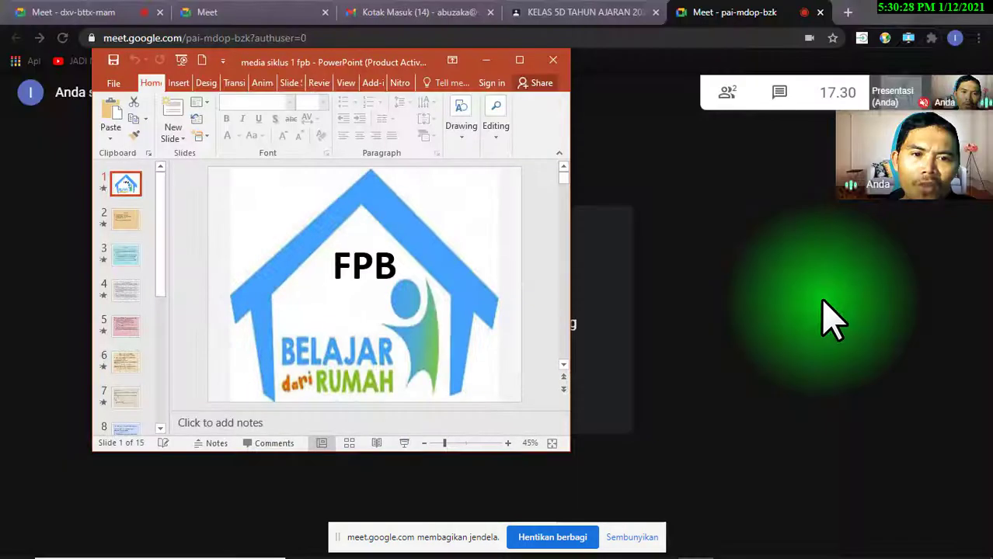
# Step: Move the PowerPoint window farther from the participant video and display slide 2, Apersepsi
pyautogui.moveTo(410, 74); pyautogui.dragTo(412, 86)
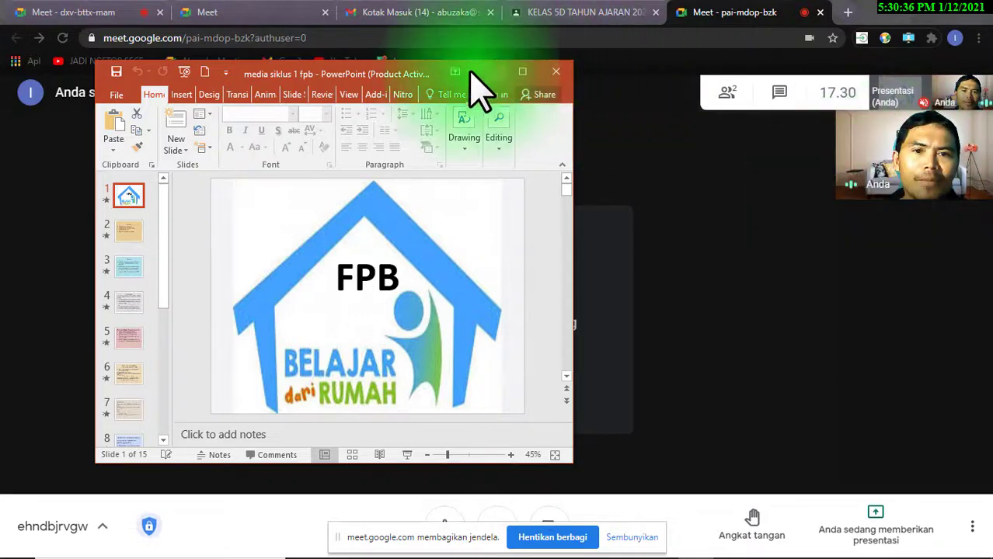
pyautogui.moveTo(421, 76); pyautogui.dragTo(375, 80)
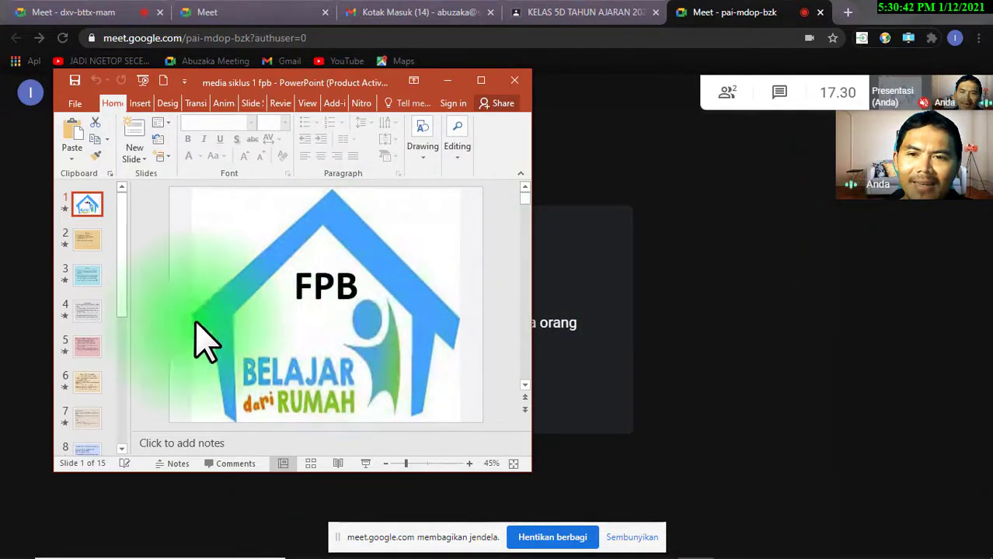
pyautogui.click(99, 247)
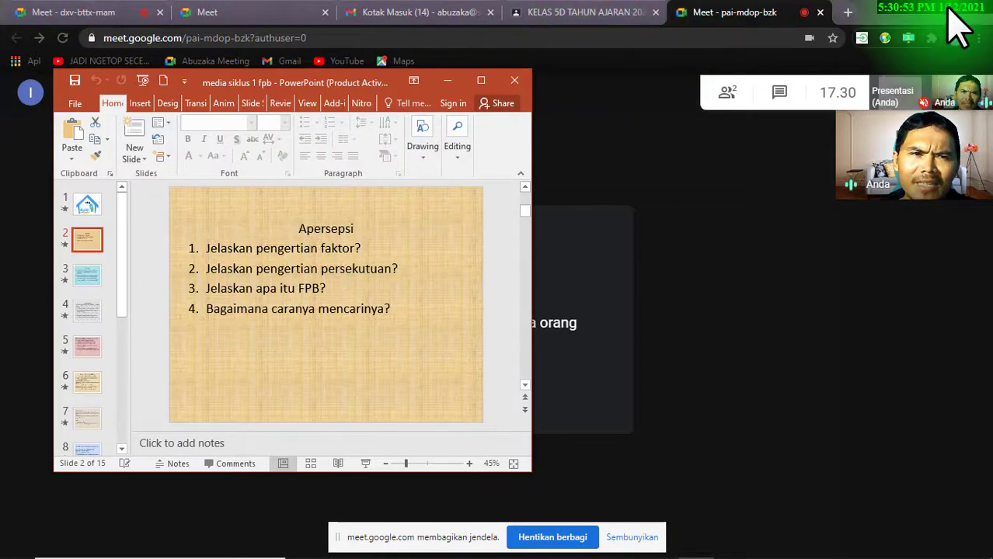
# Step: Reduce the Chrome meeting window and widen the PowerPoint window up to its edge, so both stand side by side
pyautogui.click(943, 17)
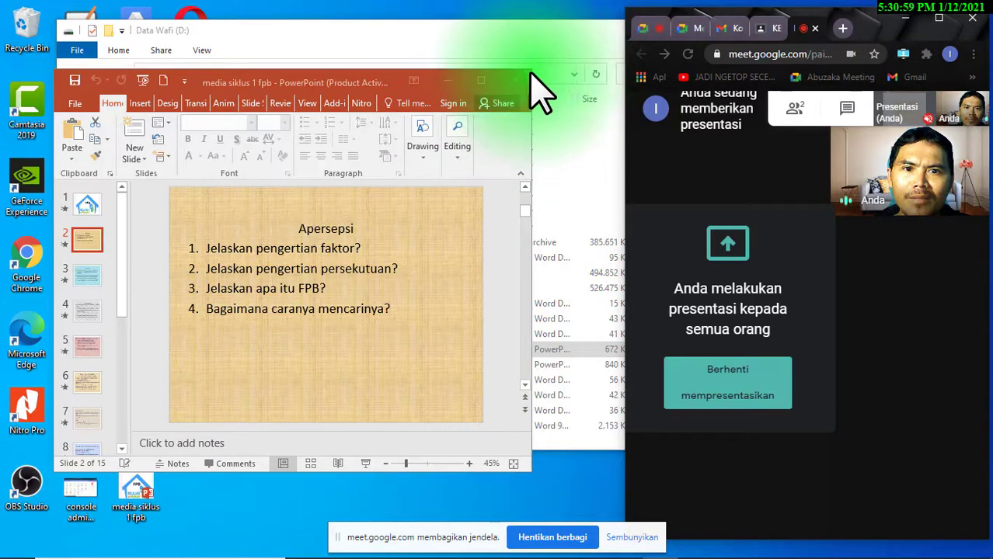
pyautogui.moveTo(533, 76); pyautogui.dragTo(623, 82)
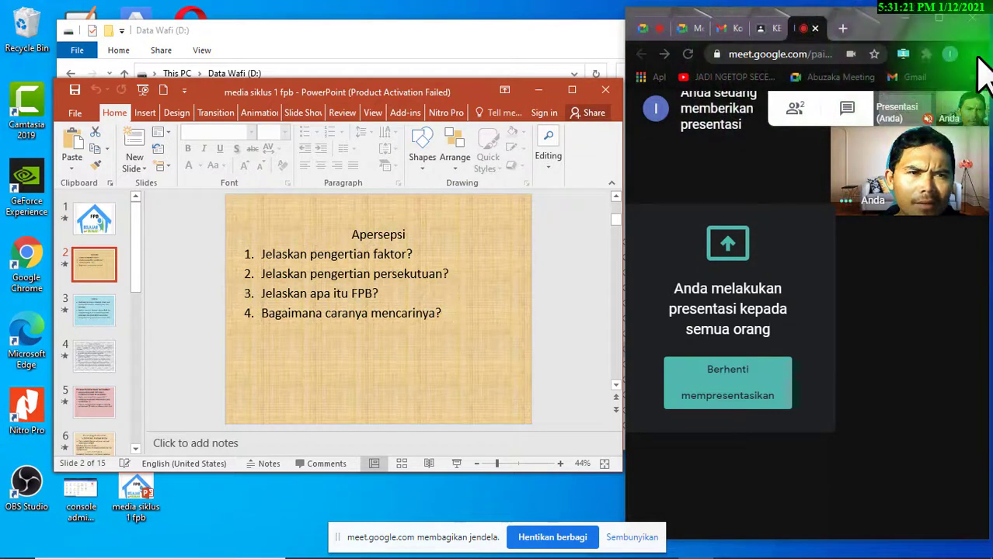
pyautogui.click(860, 431)
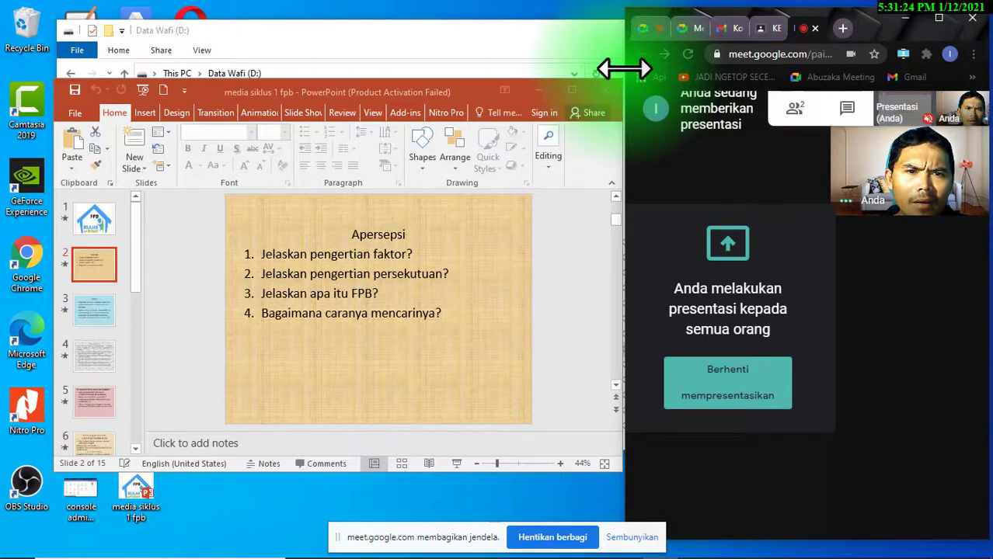
# Step: Widen and maximize the Chrome meeting window, and stop sharing the PowerPoint window
pyautogui.moveTo(626, 68); pyautogui.dragTo(223, 83)
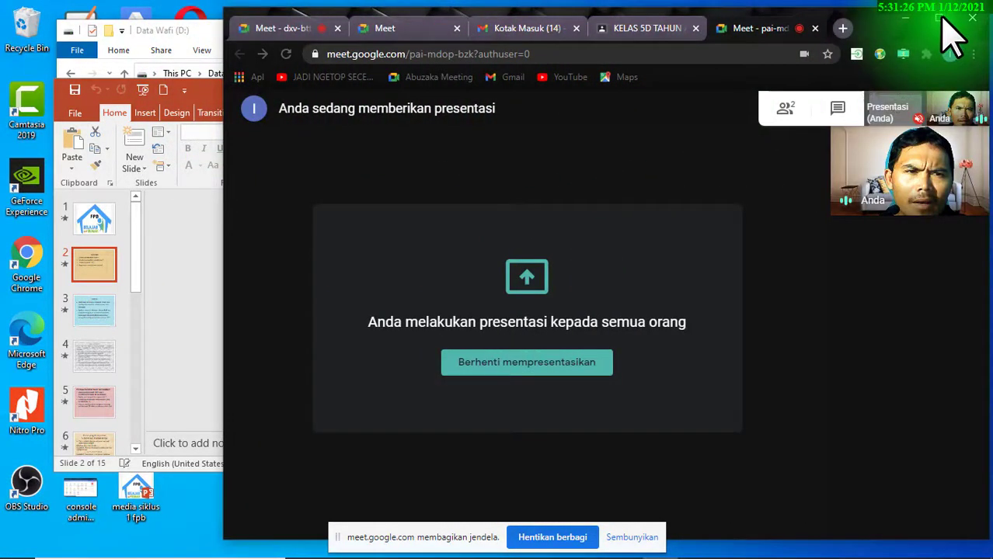
pyautogui.click(940, 17)
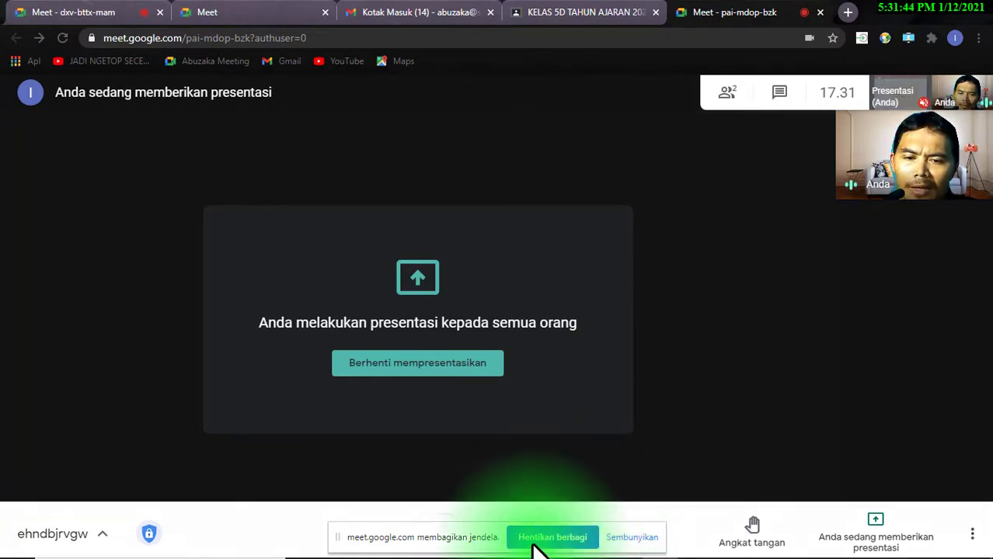
pyautogui.click(579, 543)
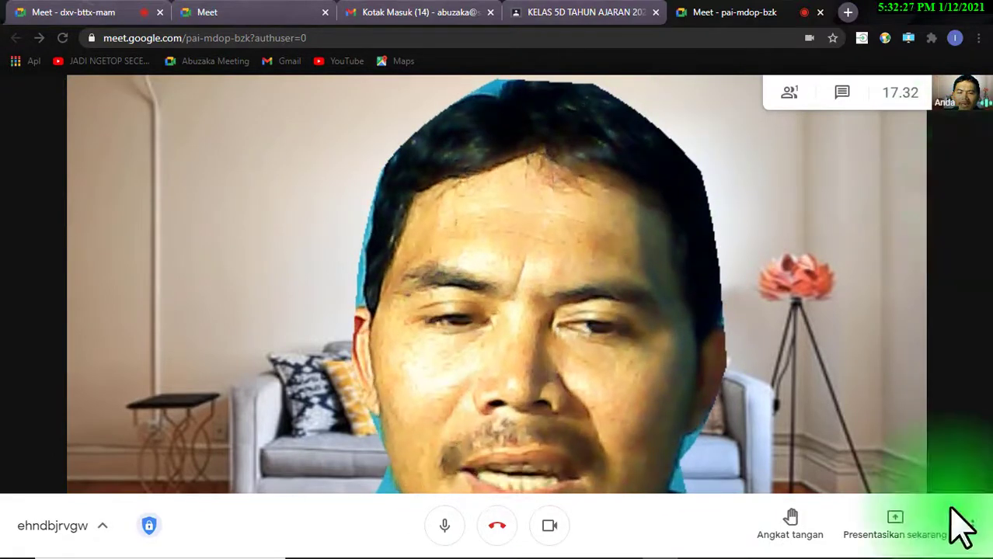
# Step: Review the audio and video settings of the Meet call, and close the settings without changing them
pyautogui.click(972, 529)
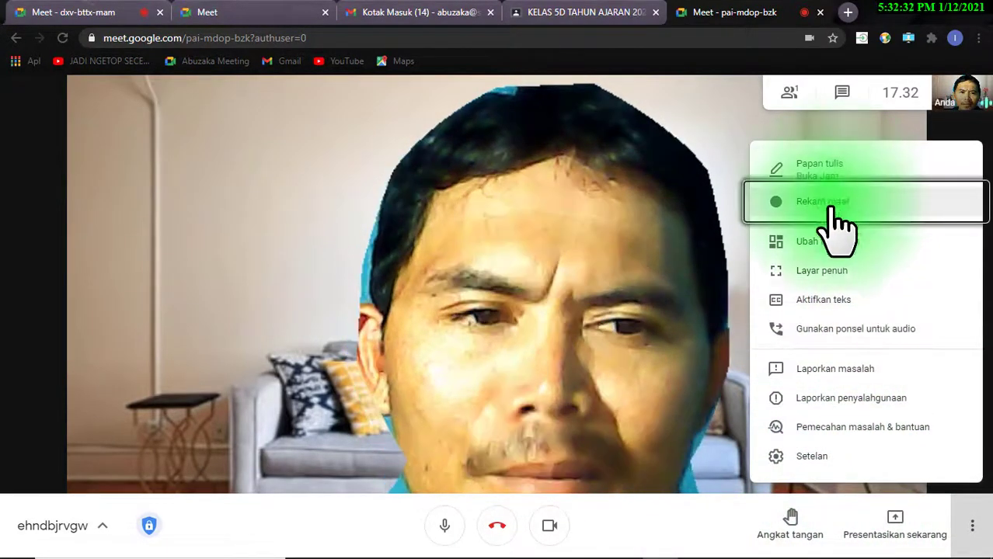
pyautogui.click(822, 458)
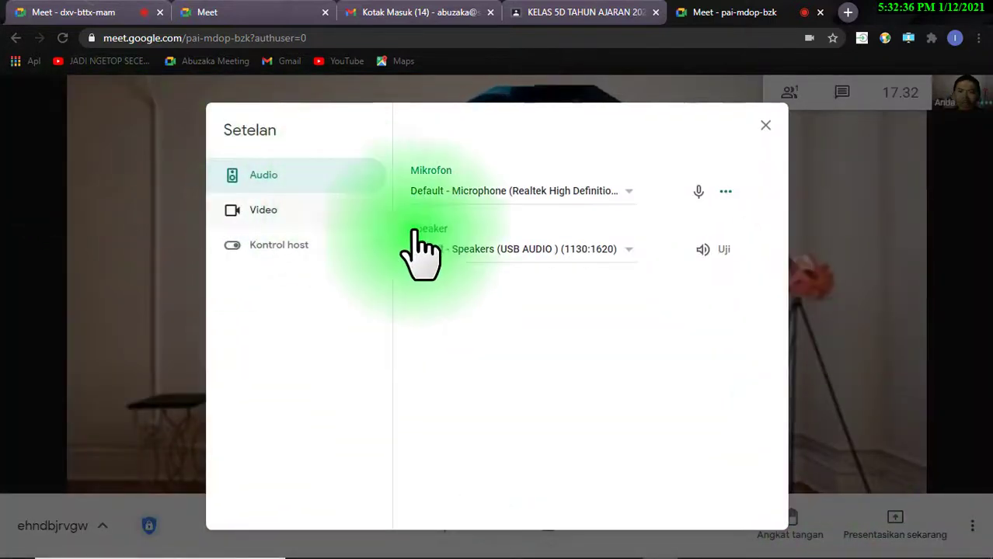
pyautogui.click(271, 215)
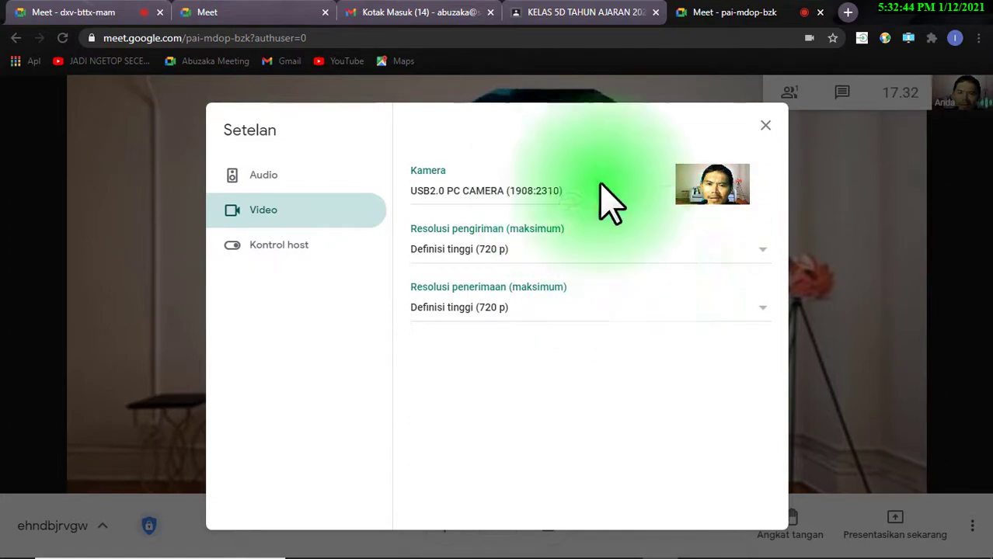
pyautogui.click(766, 125)
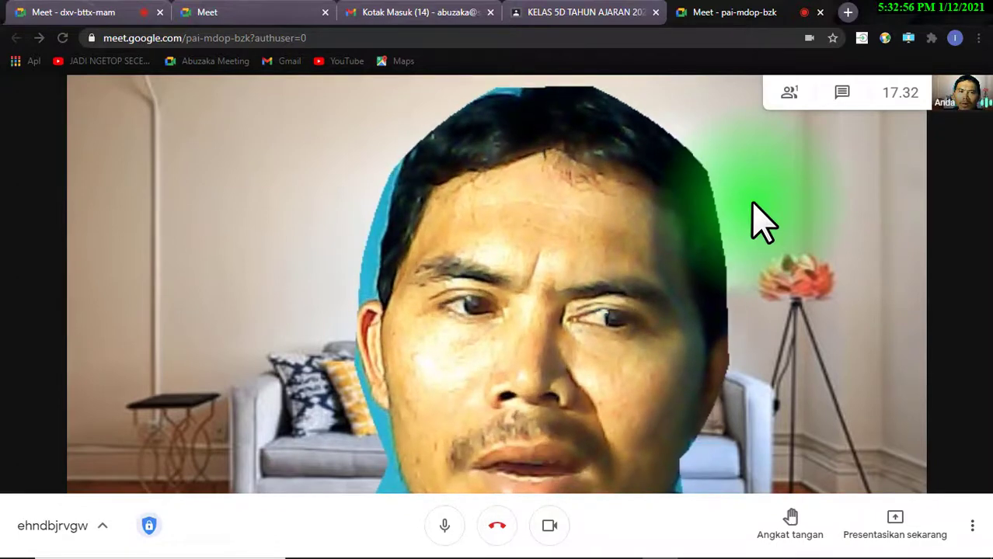
pyautogui.moveTo(791, 519)
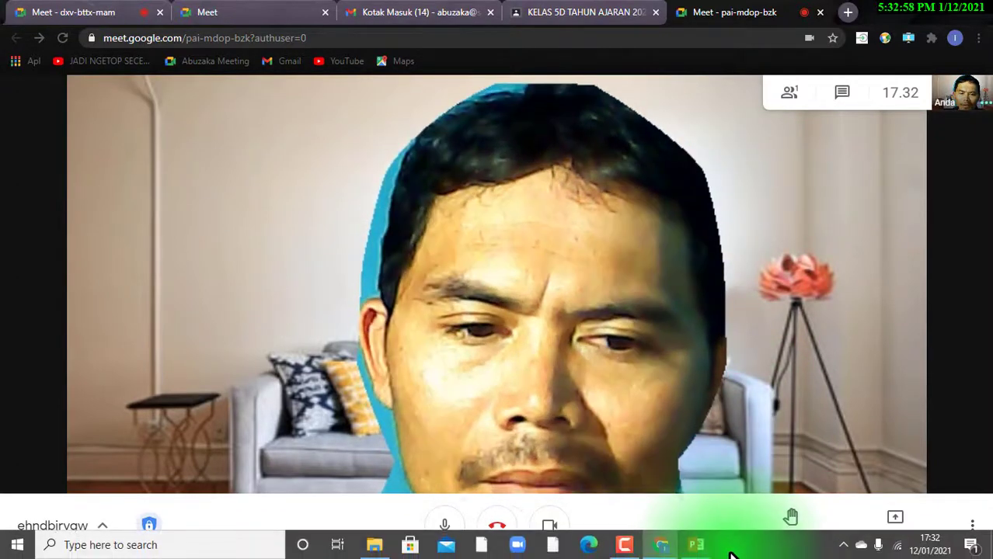
pyautogui.click(635, 548)
pyautogui.click(696, 307)
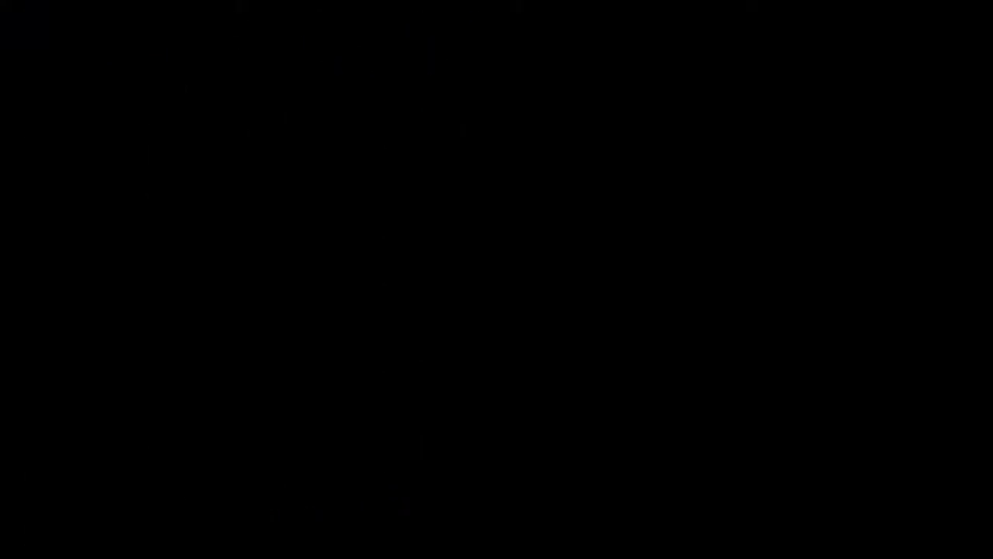